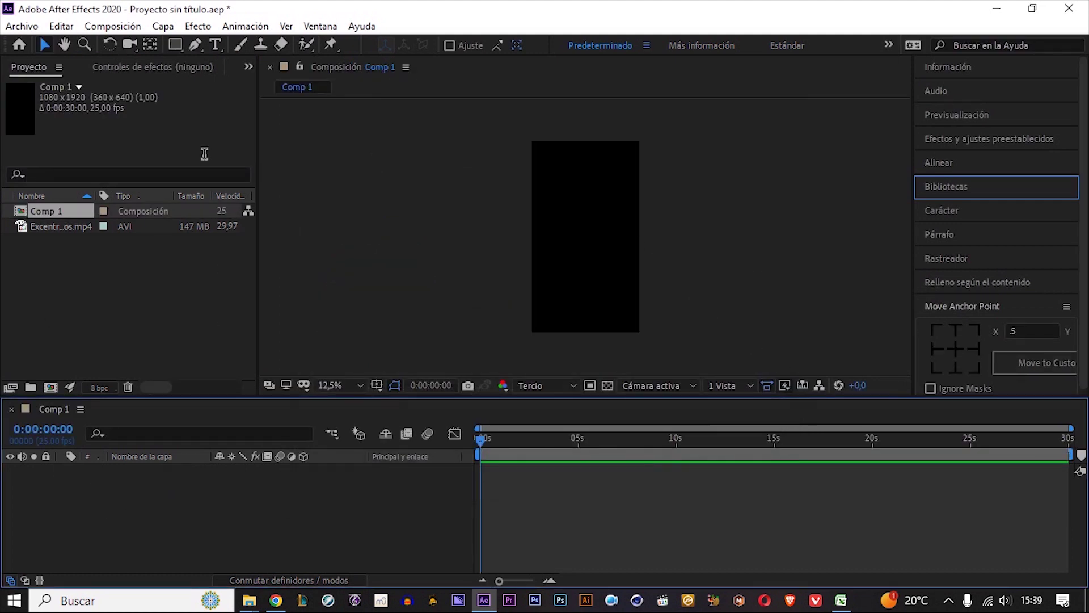
# Add a rectangle shape layer covering the whole composition and set its stroke width to 100 px.
pyautogui.doubleClick(176, 46)
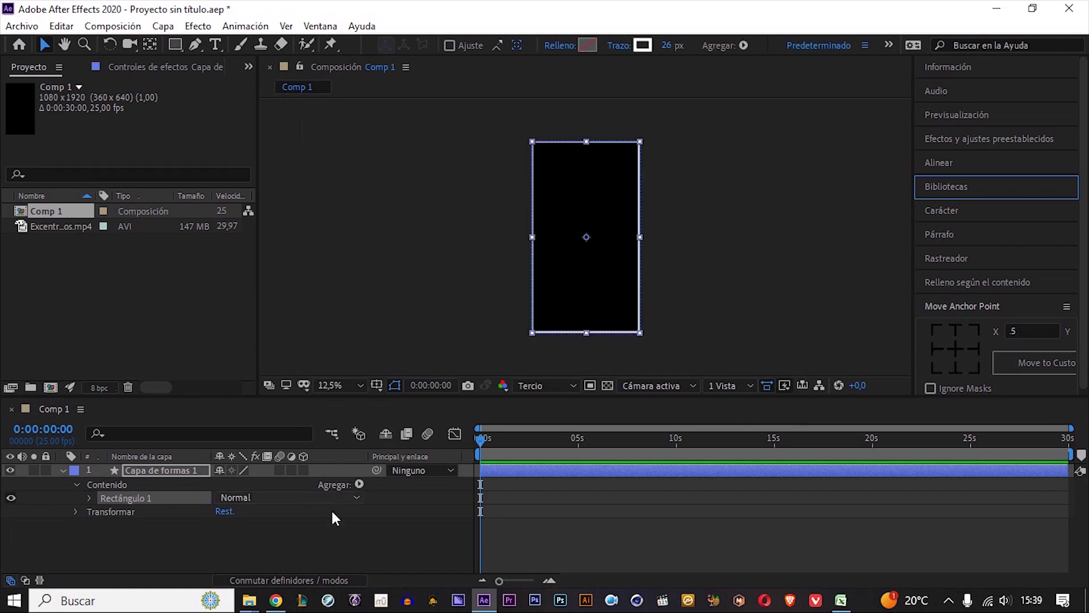
pyautogui.click(193, 468)
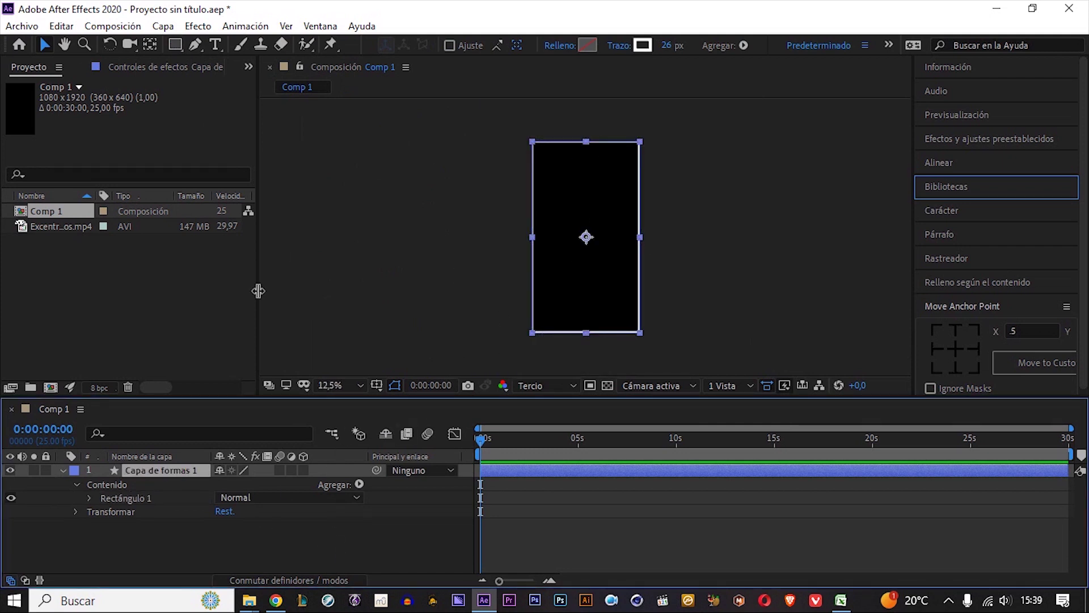
pyautogui.click(667, 45)
pyautogui.write('100')
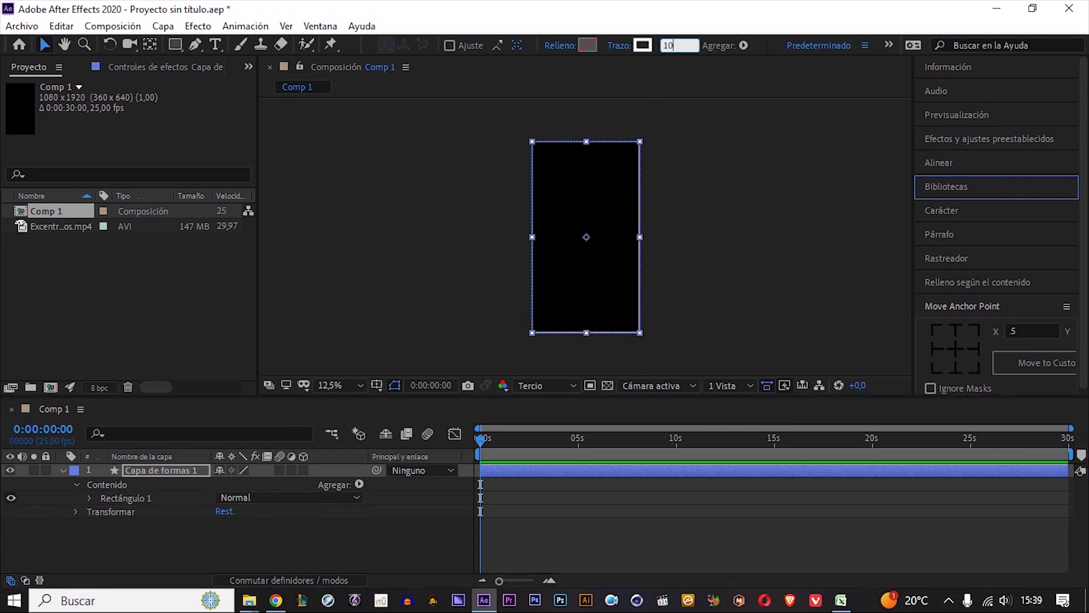
pyautogui.click(173, 478)
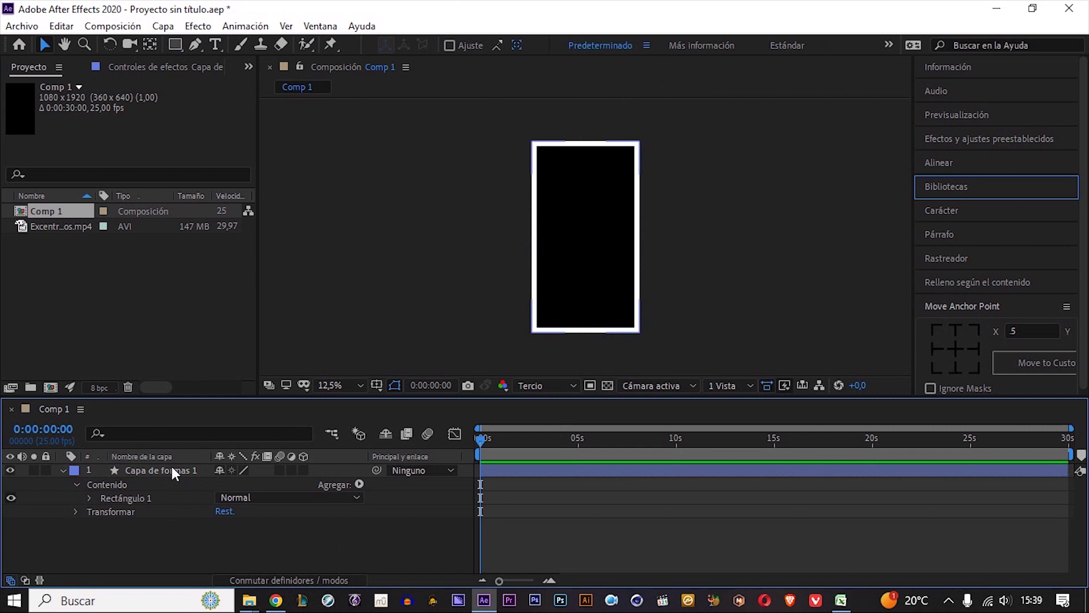
# Auto-trace the rectangle shape layer at the current frame using the Alpha channel.
pyautogui.click(171, 471)
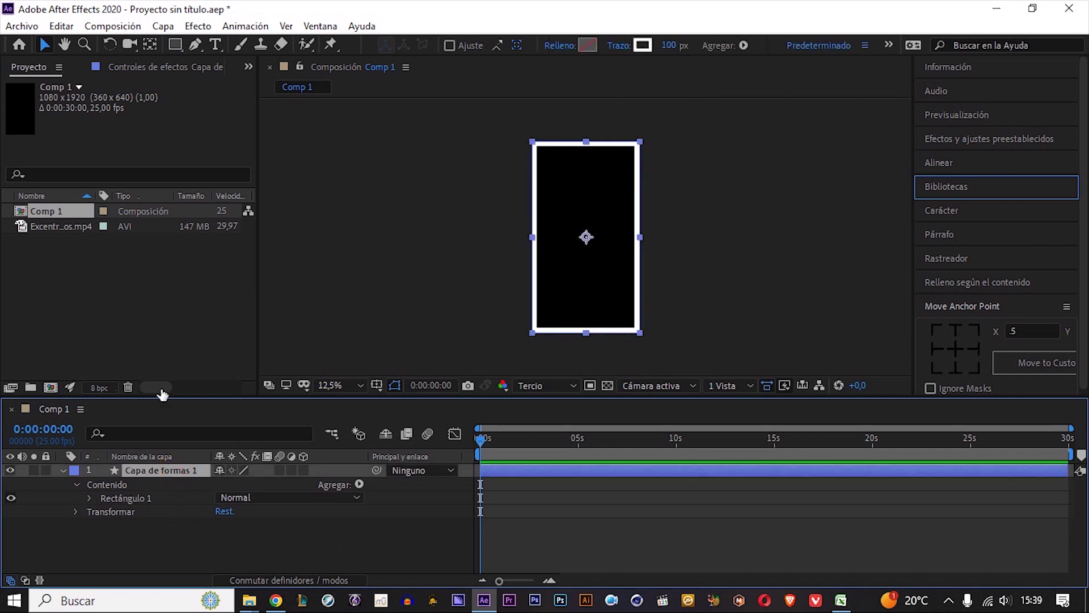
pyautogui.click(163, 26)
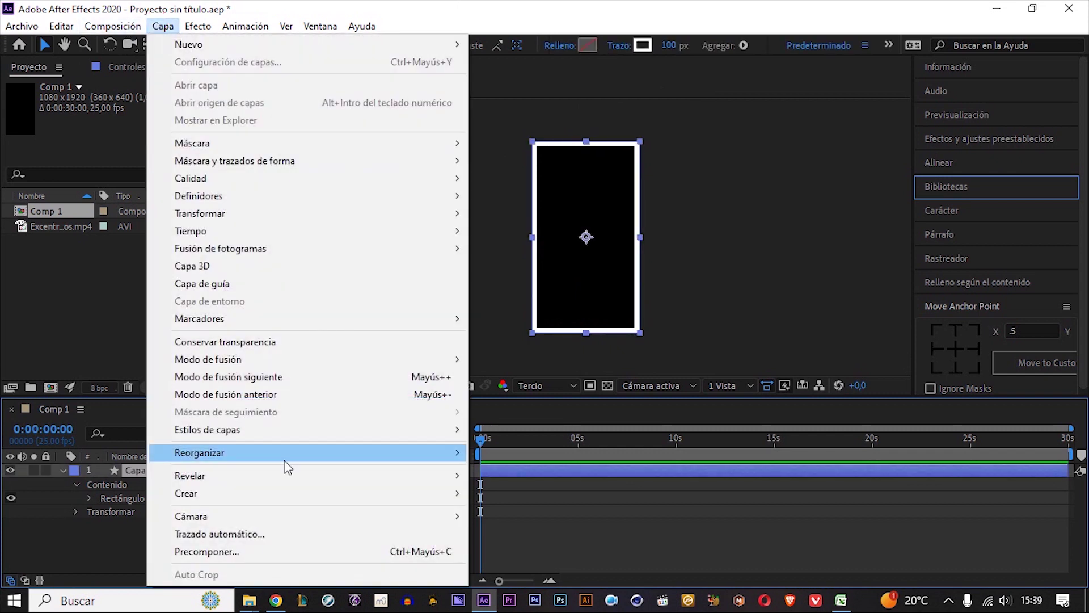
pyautogui.click(263, 535)
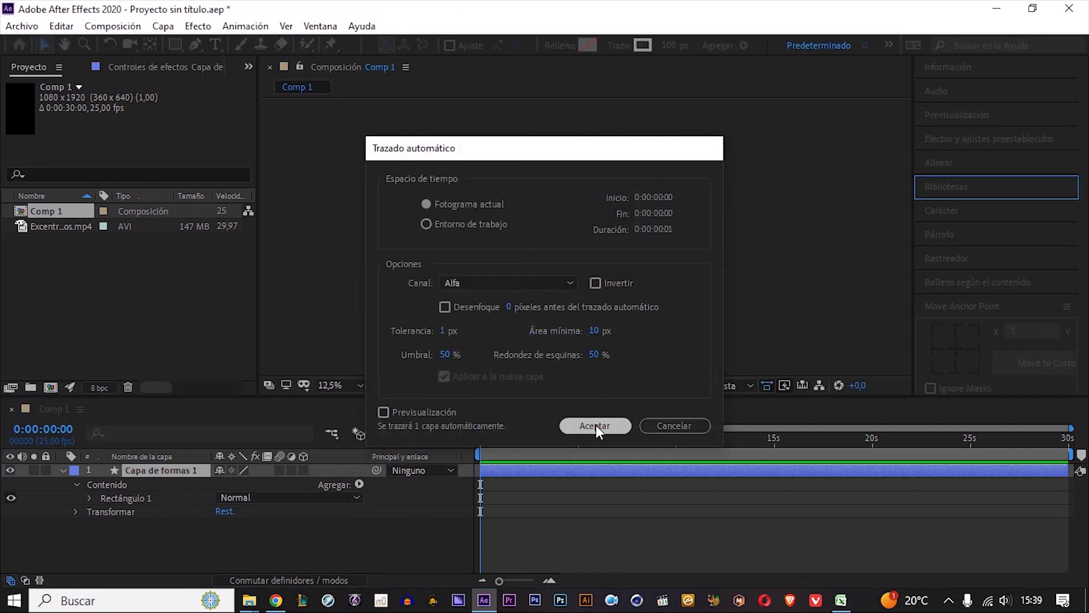
pyautogui.click(594, 425)
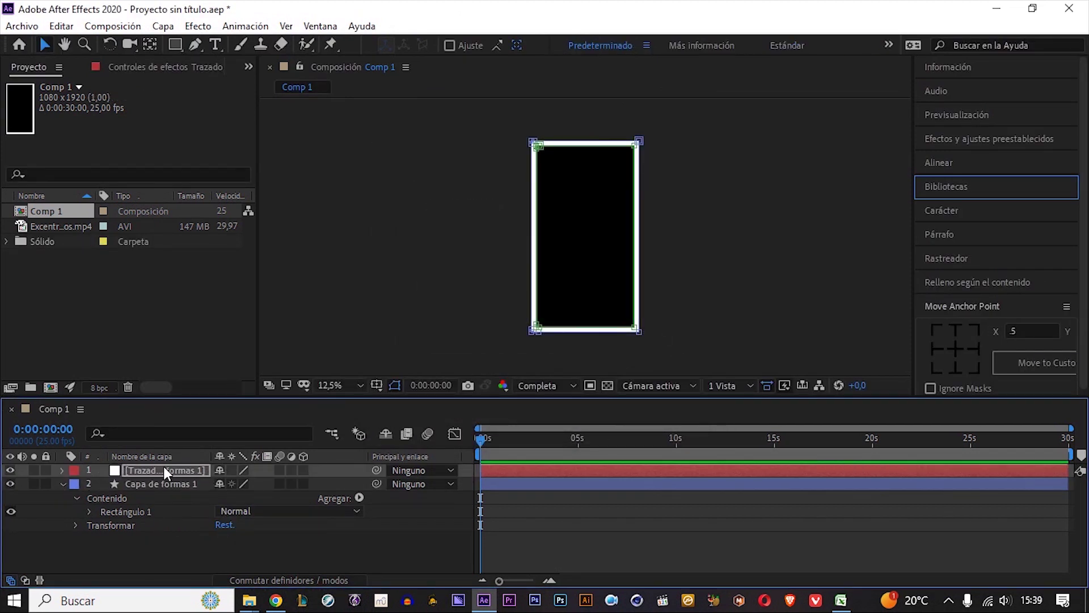
# Collapse the original rectangle shape layer's properties and hide that layer.
pyautogui.click(158, 485)
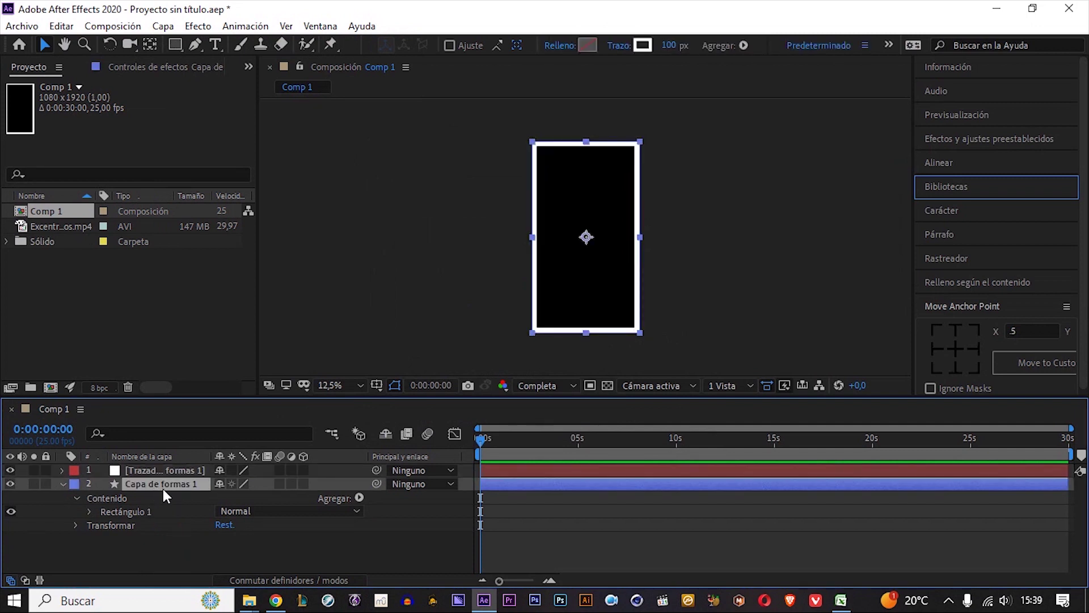
pyautogui.keyDown('ctrl'); pyautogui.click(165, 484); pyautogui.keyUp('ctrl')
pyautogui.click(61, 484)
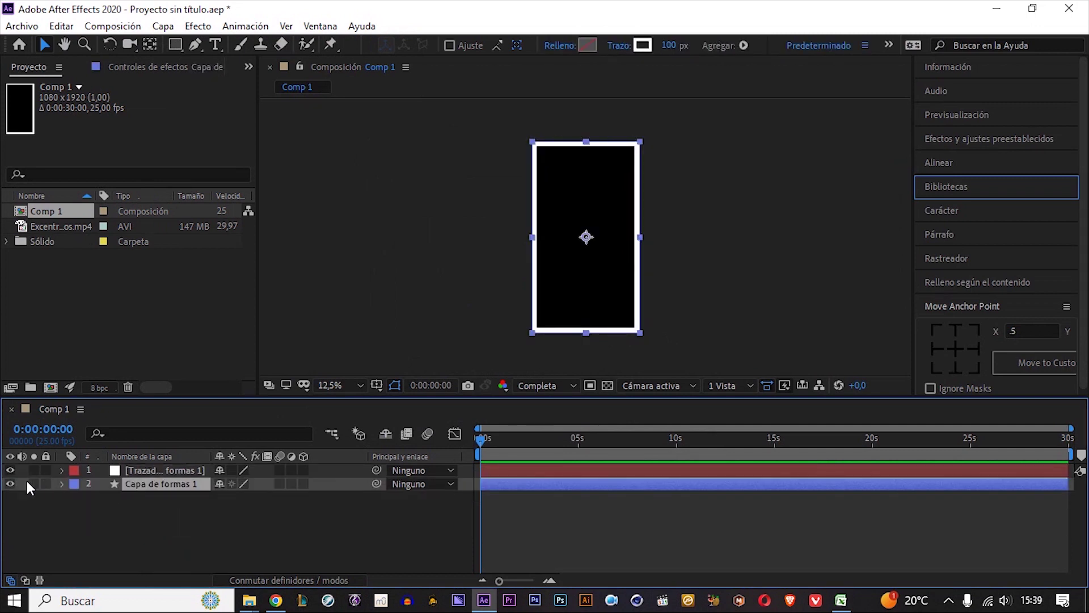
pyautogui.click(10, 484)
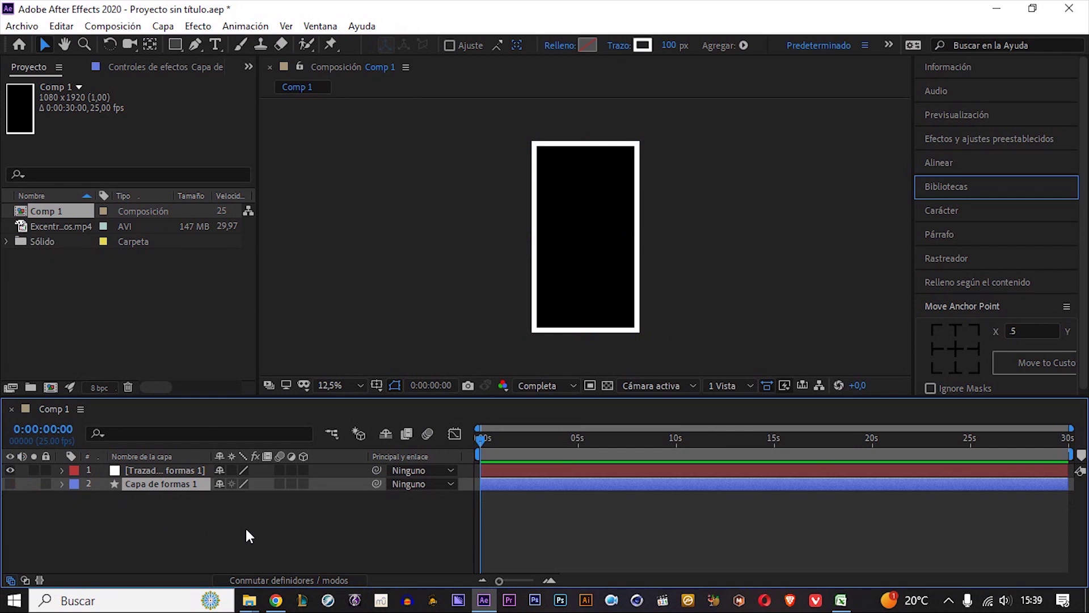
pyautogui.click(245, 526)
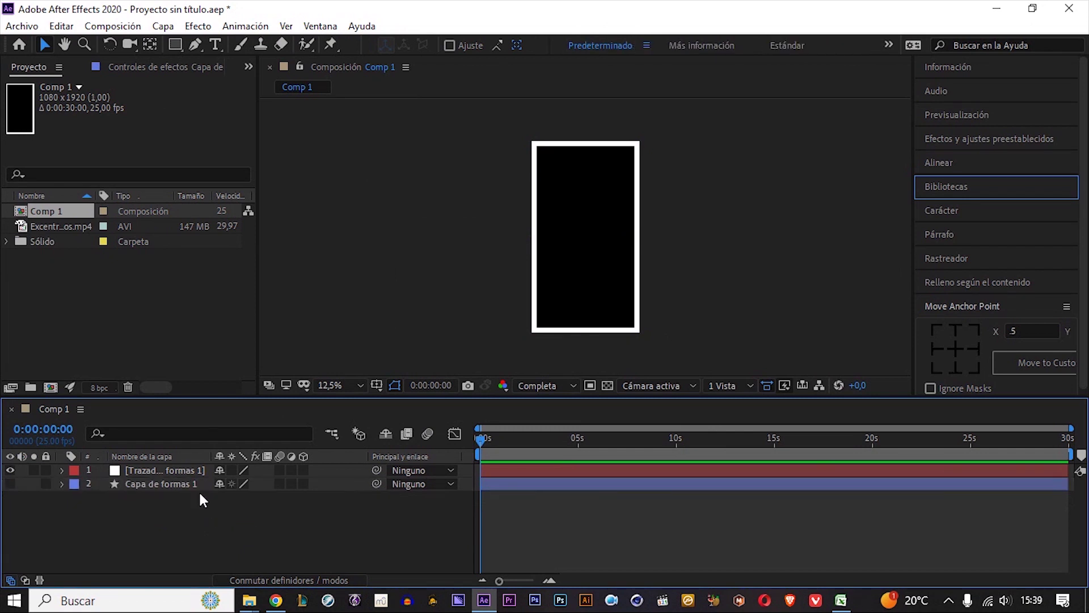
# Apply the Saber effect to the auto-traced solid layer.
pyautogui.click(200, 474)
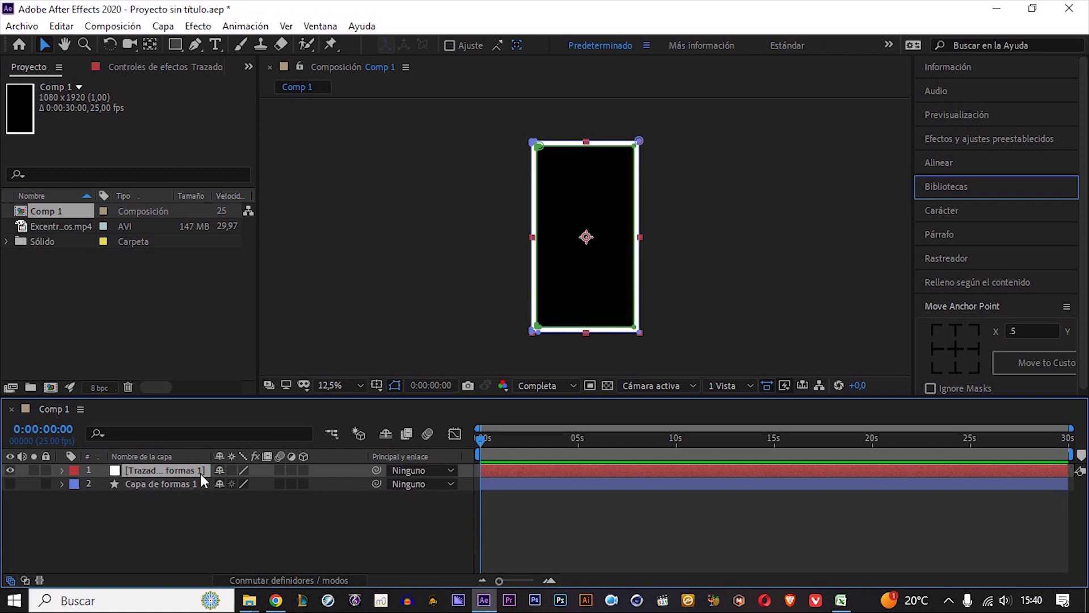
pyautogui.hotkey('ctrl', 'space')
pyautogui.write('sab')
pyautogui.press('Return')
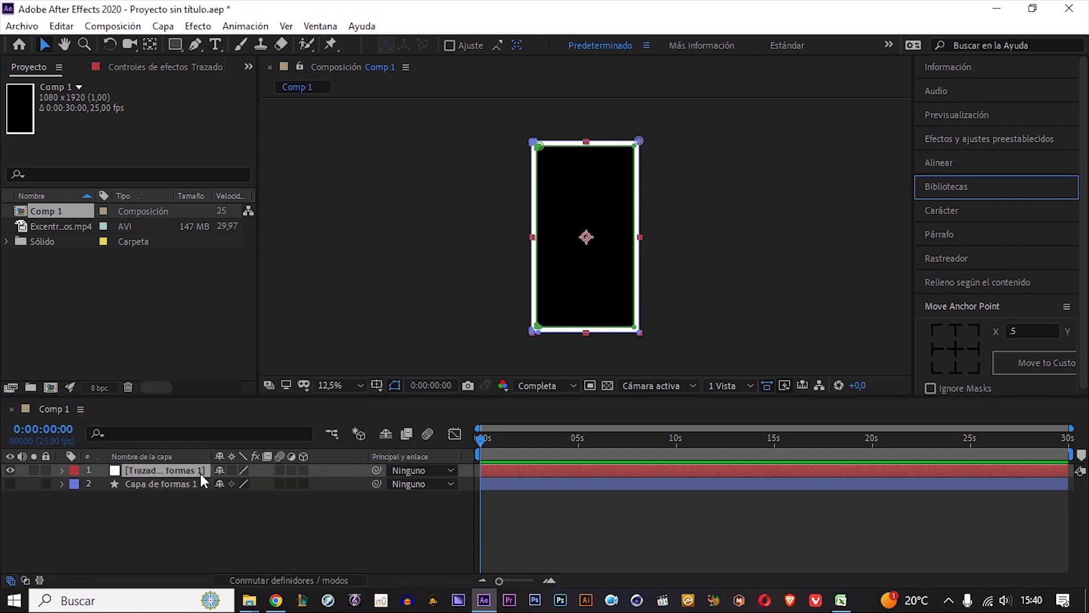
pyautogui.press('.')
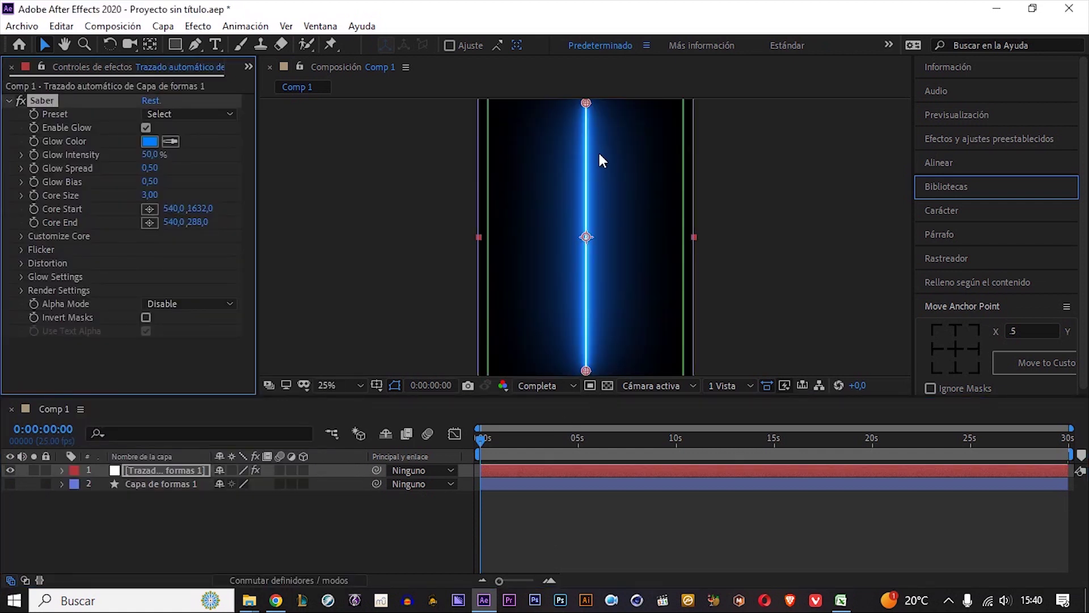
pyautogui.press(',')
pyautogui.press('.')
pyautogui.press(',')
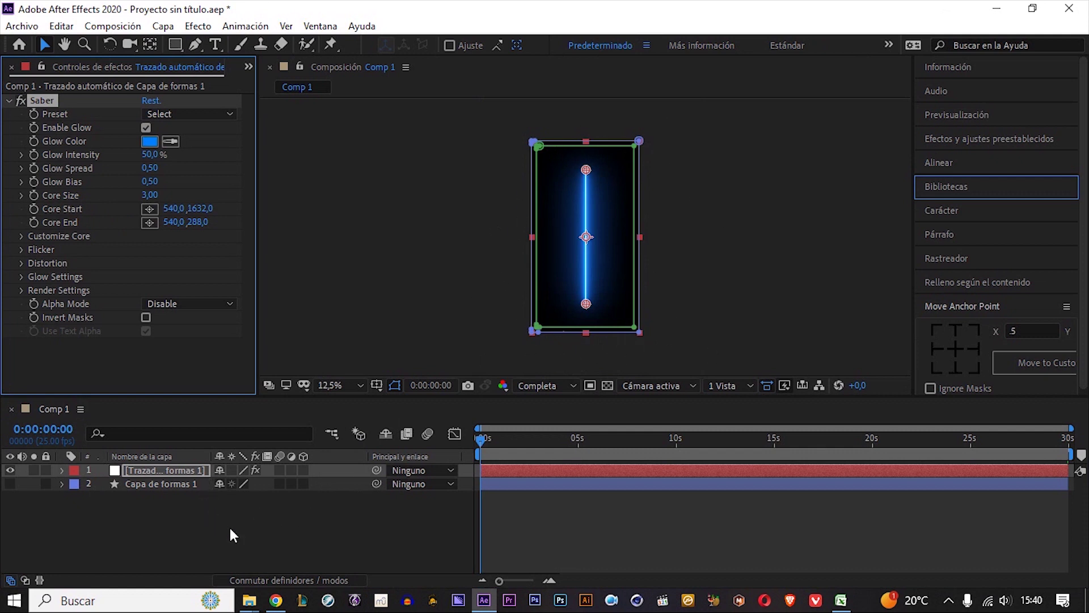
# Set the Saber effect's Core Type to Layer Masks so the glow follows the traced outline.
pyautogui.click(20, 236)
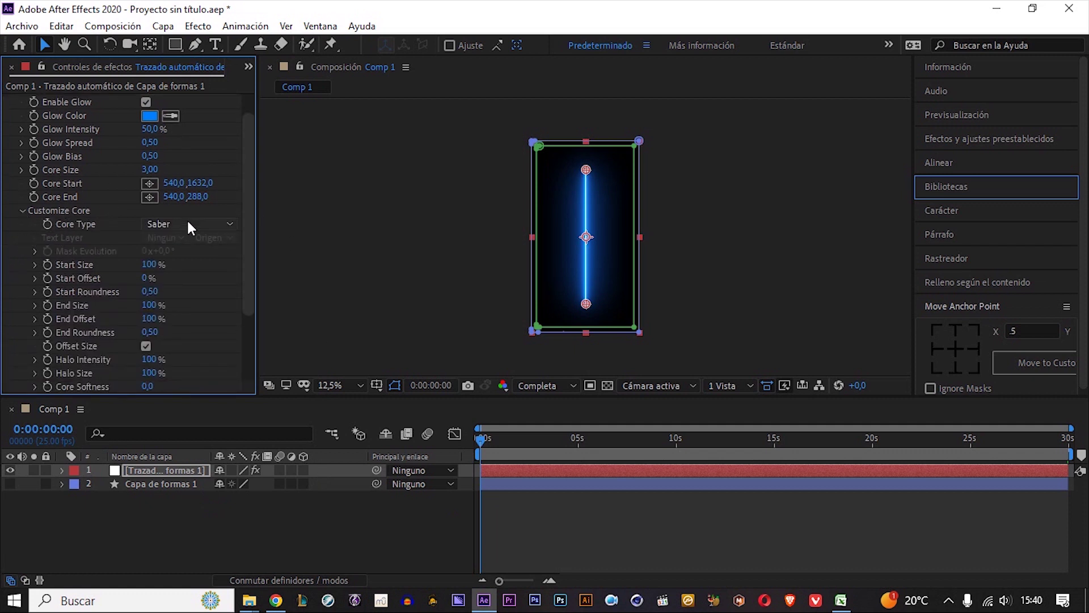
pyautogui.click(203, 225)
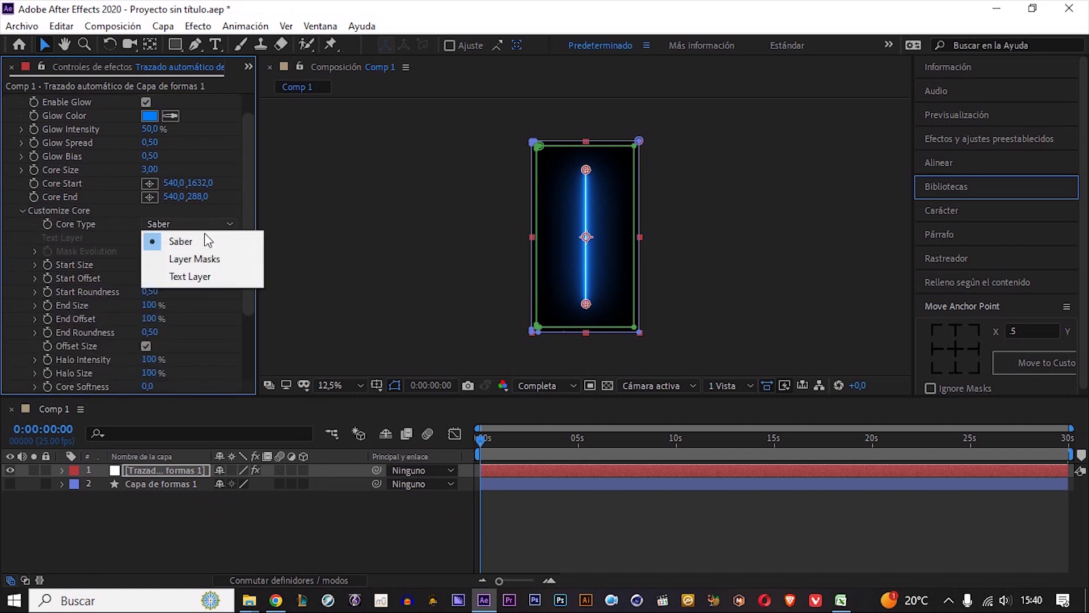
pyautogui.click(217, 262)
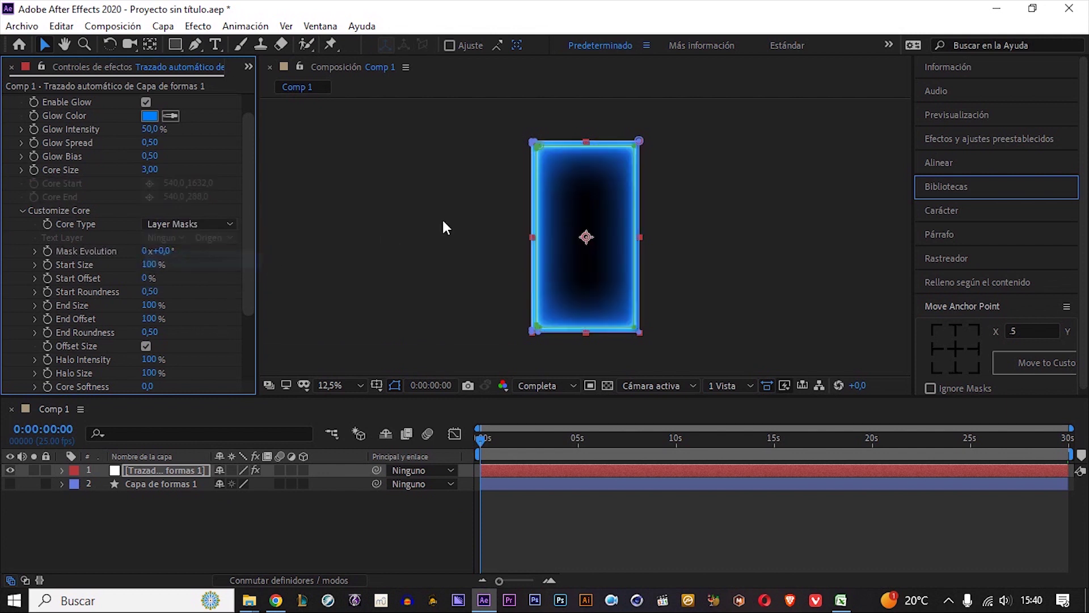
pyautogui.click(438, 536)
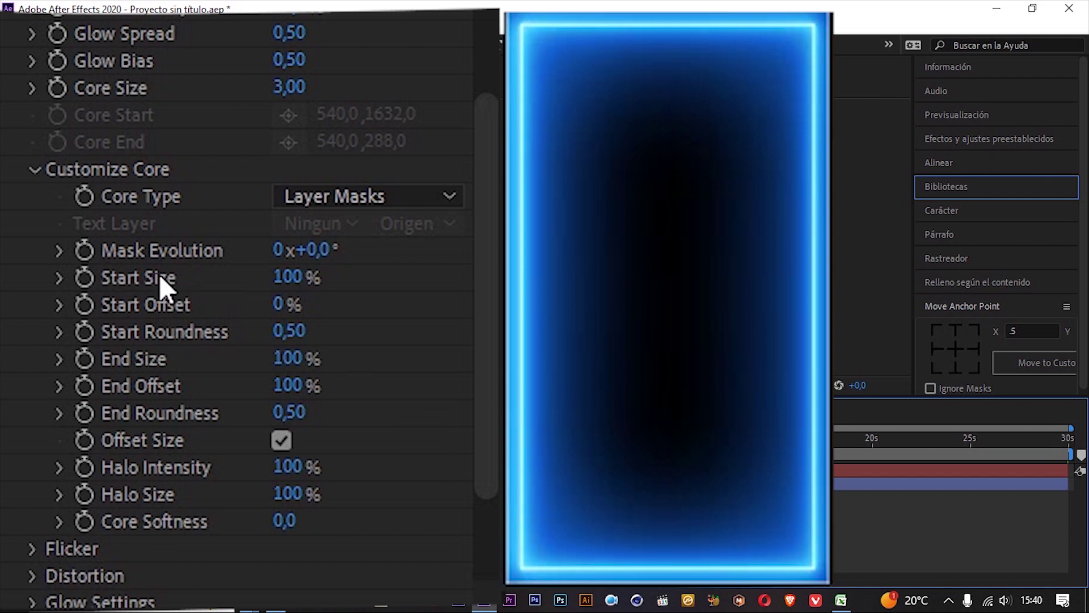
# Try a Start Size of 200% for the Saber core and undo the change.
pyautogui.click(275, 279)
pyautogui.write('200')
pyautogui.press('Return')
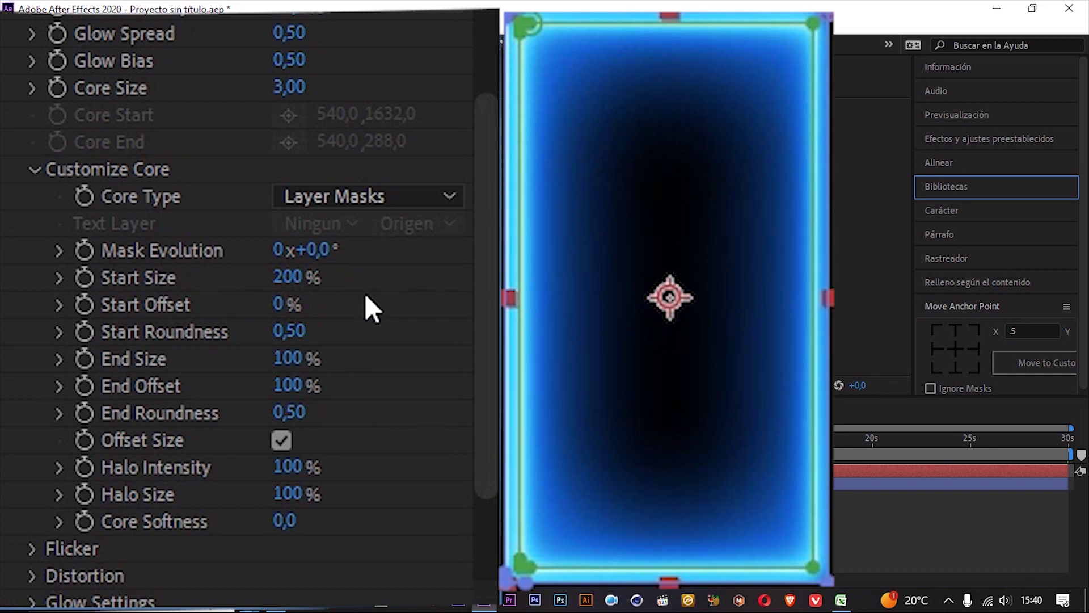
pyautogui.hotkey('ctrl', 'z')
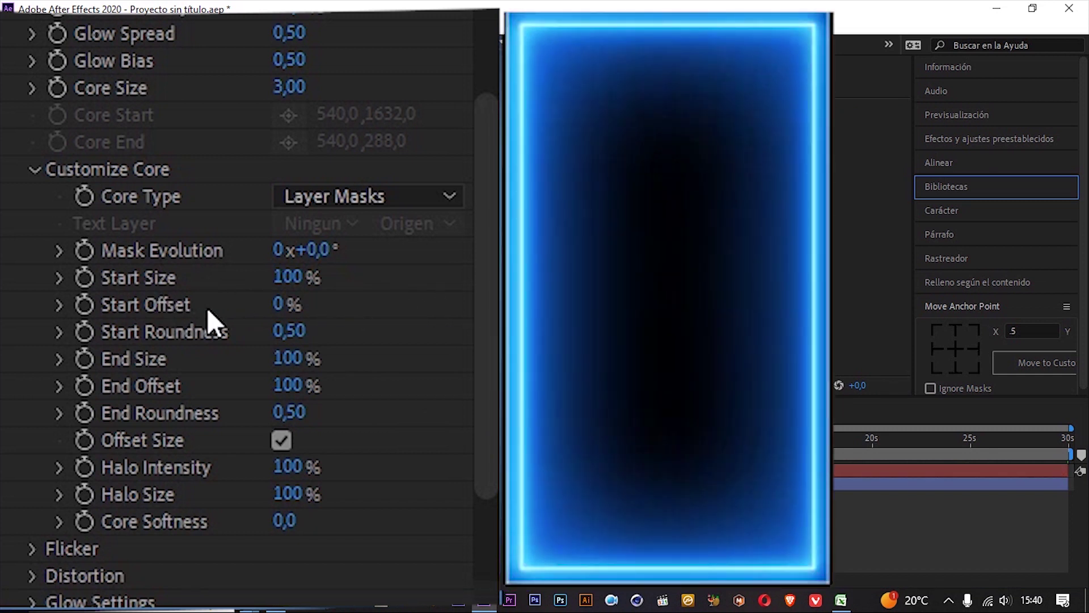
# Set the Saber core's Start Offset to 71% and its Start Roundness to 2.
pyautogui.moveTo(278, 307); pyautogui.dragTo(396, 304)
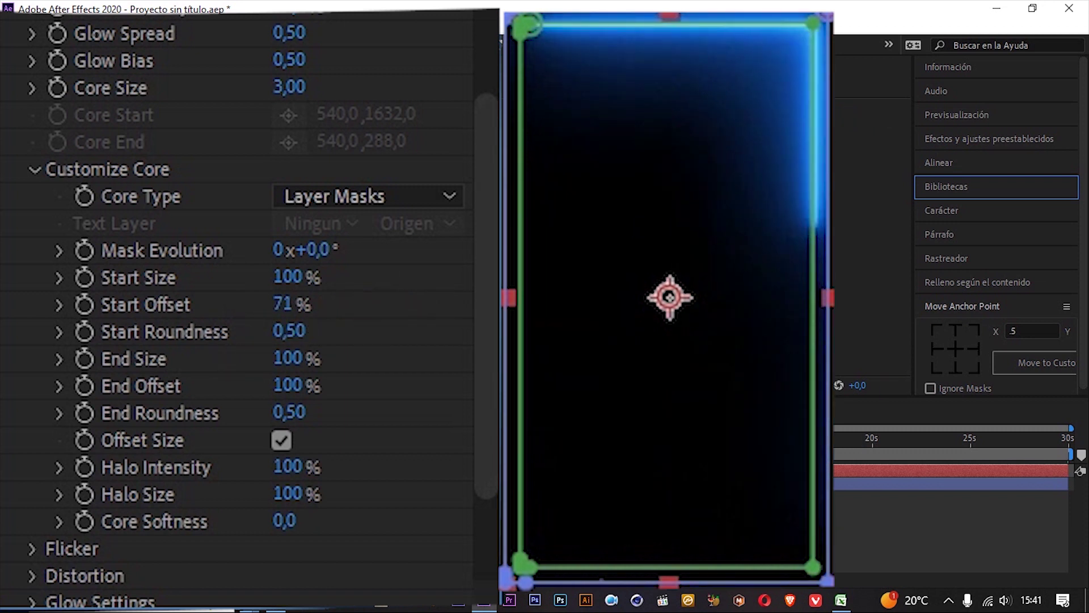
pyautogui.moveTo(703, 227); pyautogui.dragTo(728, 190)
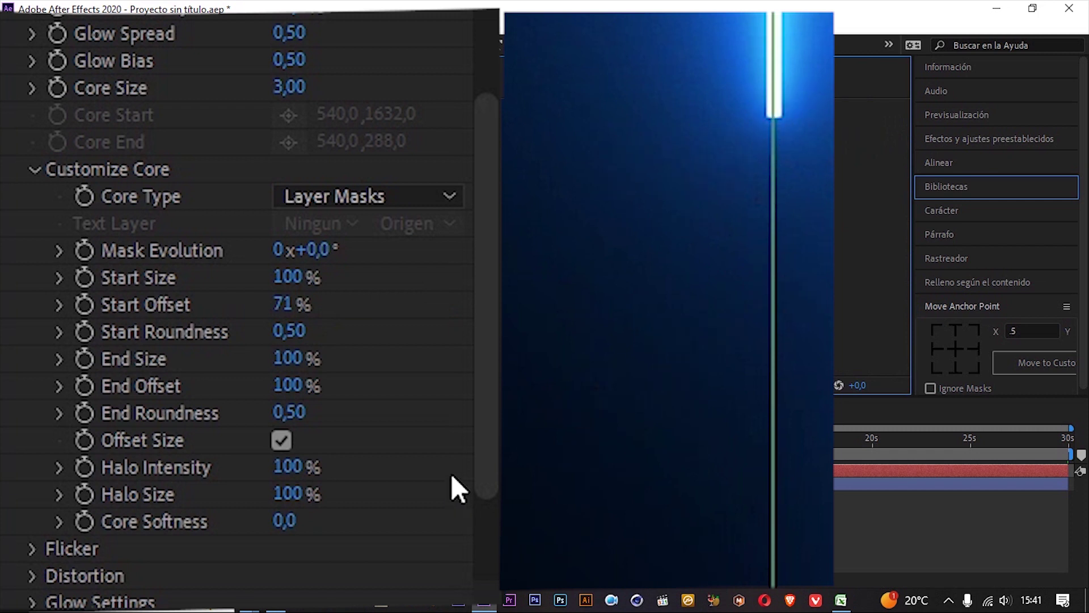
pyautogui.click(288, 332)
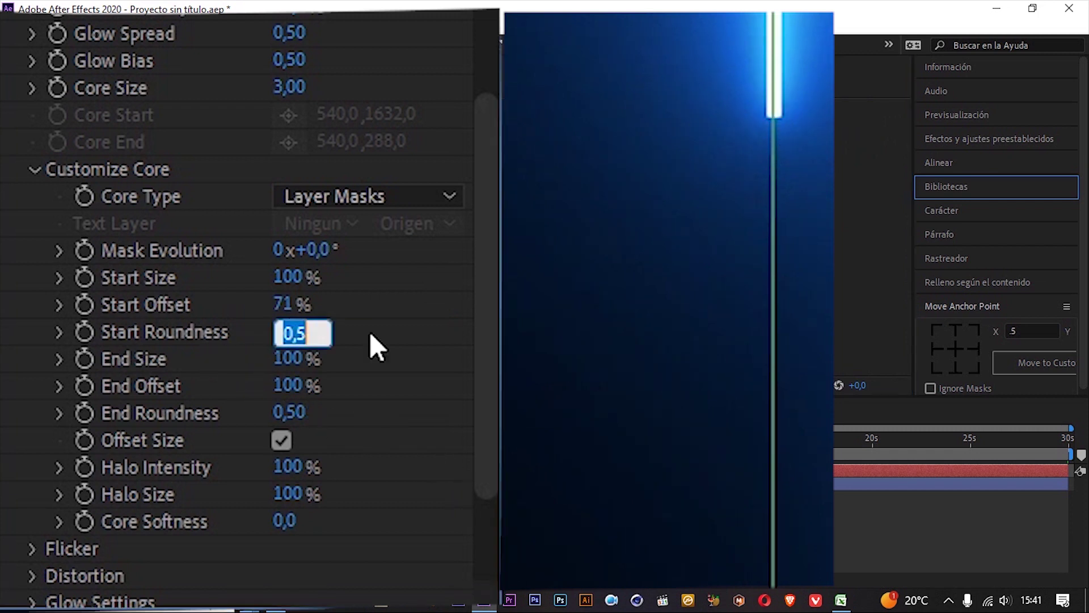
pyautogui.write('2')
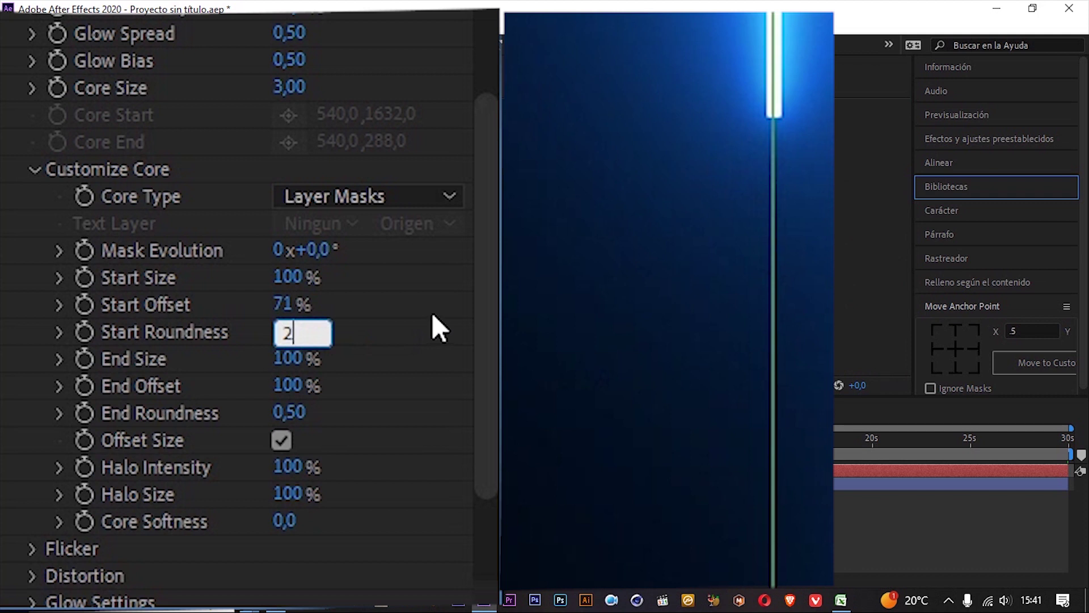
pyautogui.press('Return')
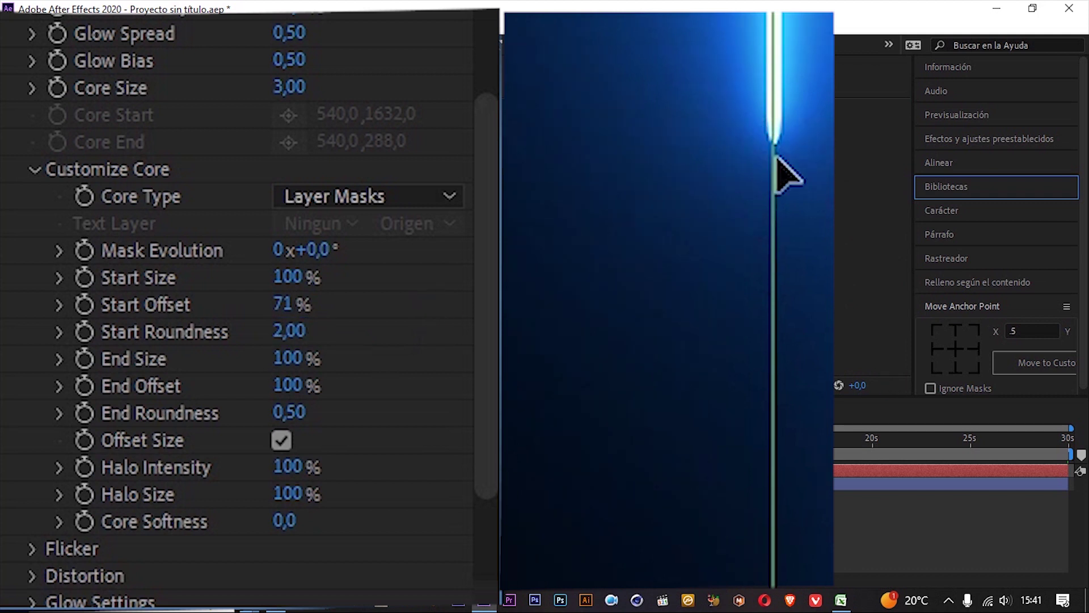
pyautogui.hscroll(3, 697, 222)
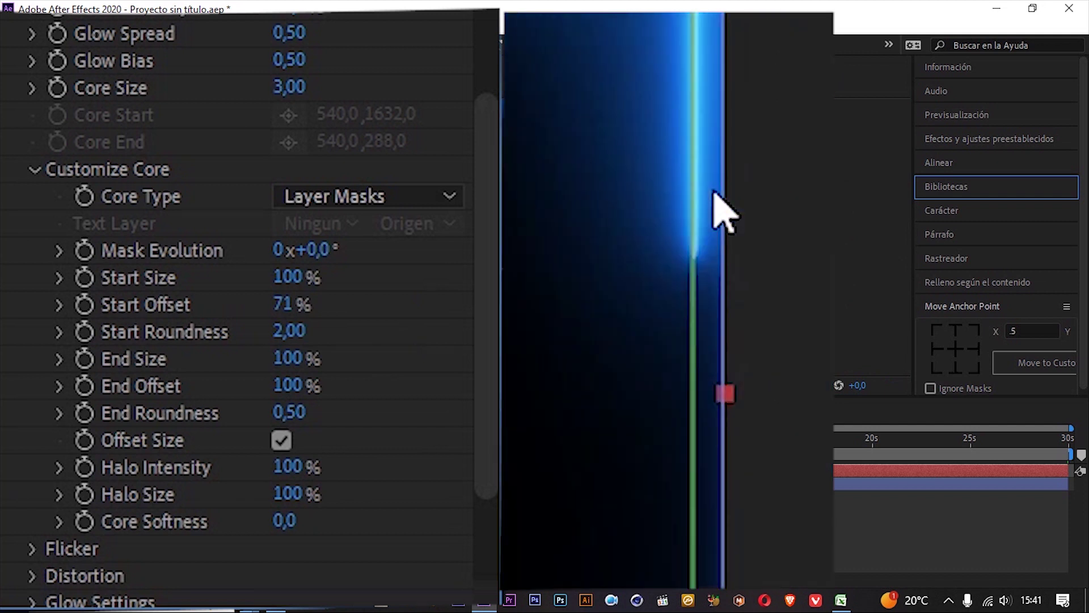
pyautogui.scroll(-2, 610, 96)
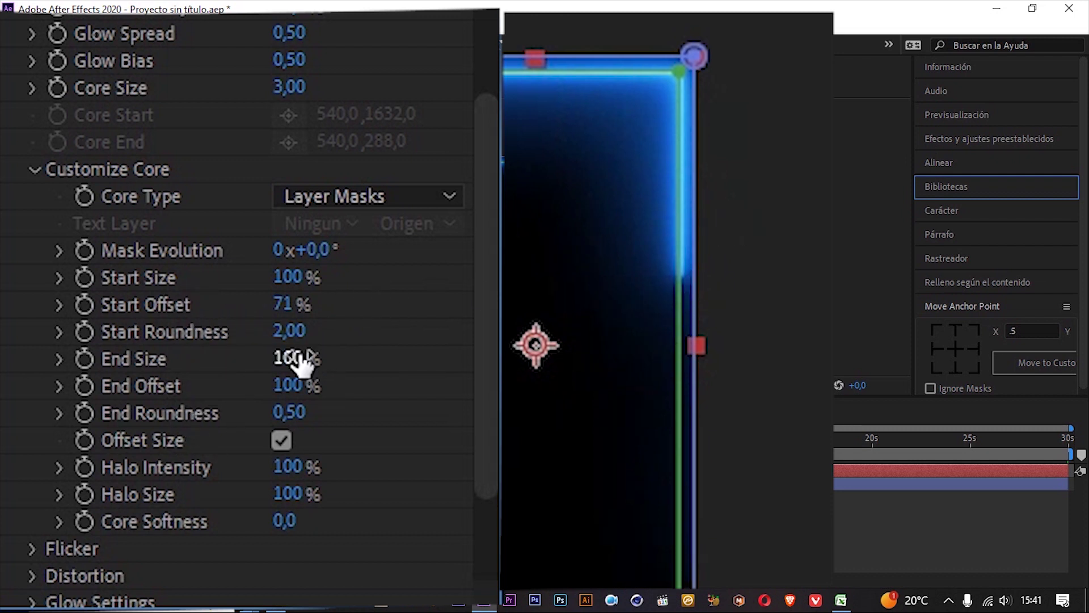
# Set the Saber core's End Offset to 51% and its End Size to 79%.
pyautogui.moveTo(296, 358); pyautogui.dragTo(219, 355)
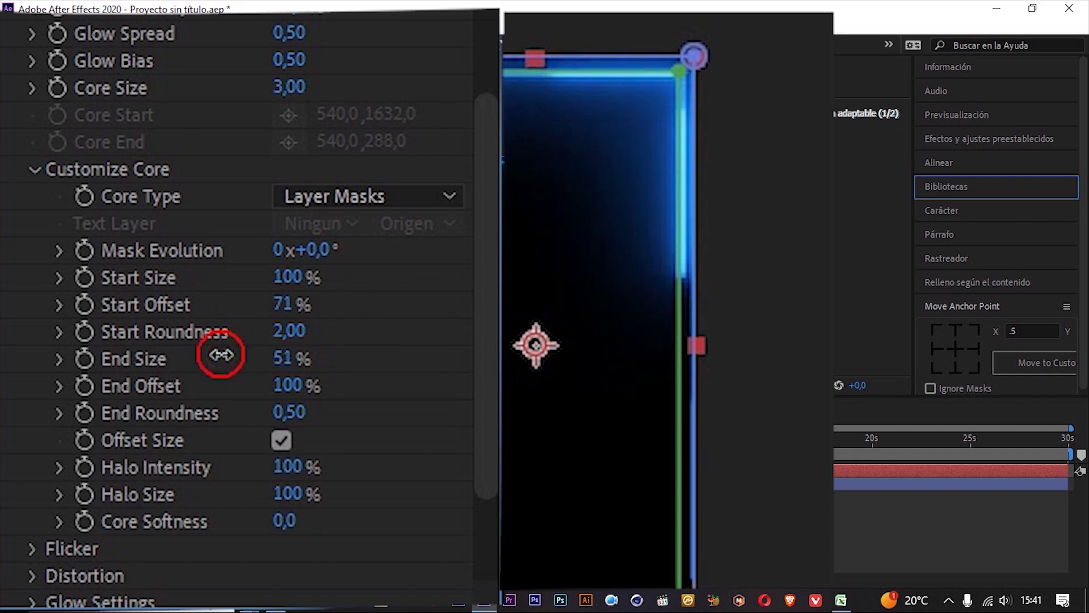
pyautogui.click(304, 386)
pyautogui.write('51')
pyautogui.press('Return')
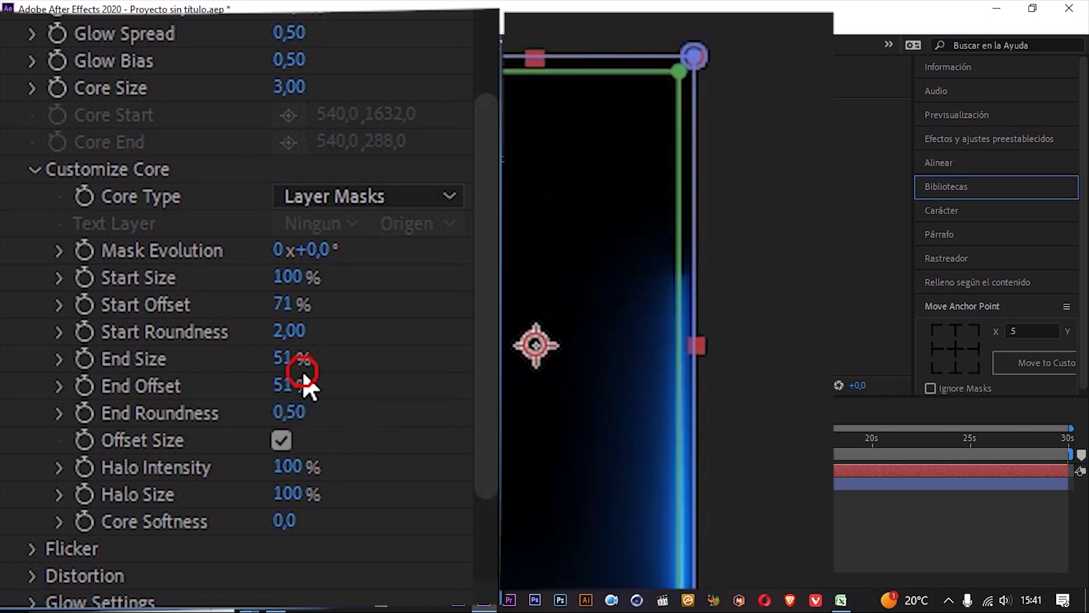
pyautogui.moveTo(291, 358); pyautogui.dragTo(345, 364)
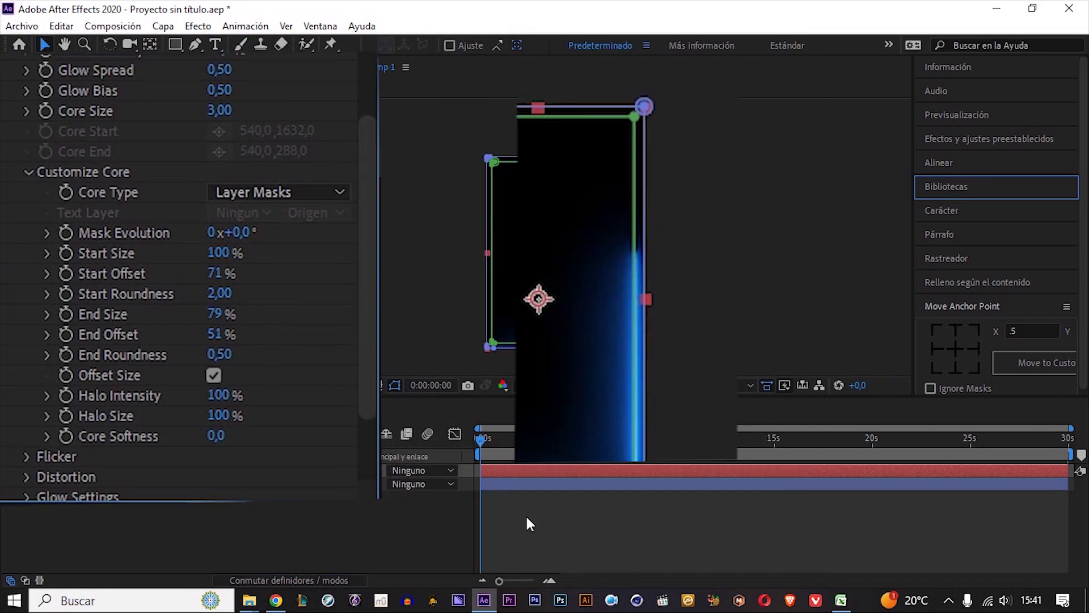
# Examine the upper and lower ends of the glowing Saber line in close-up, with the layer deselected.
pyautogui.click(426, 516)
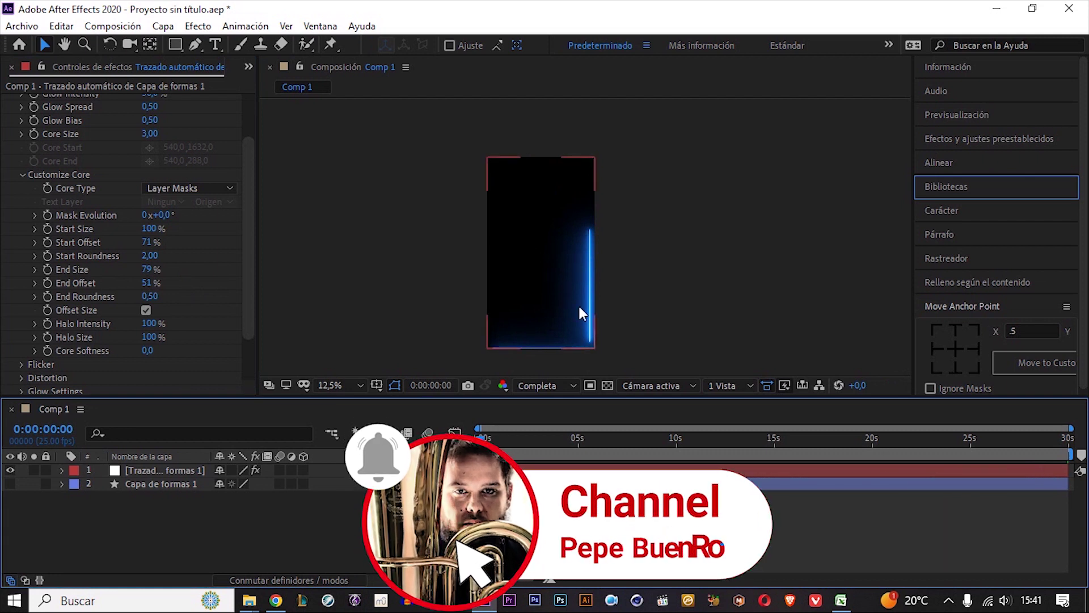
pyautogui.scroll(1, 581, 267)
pyautogui.scroll(-1, 584, 247)
pyautogui.scroll(1, 585, 247)
pyautogui.scroll(1, 596, 232)
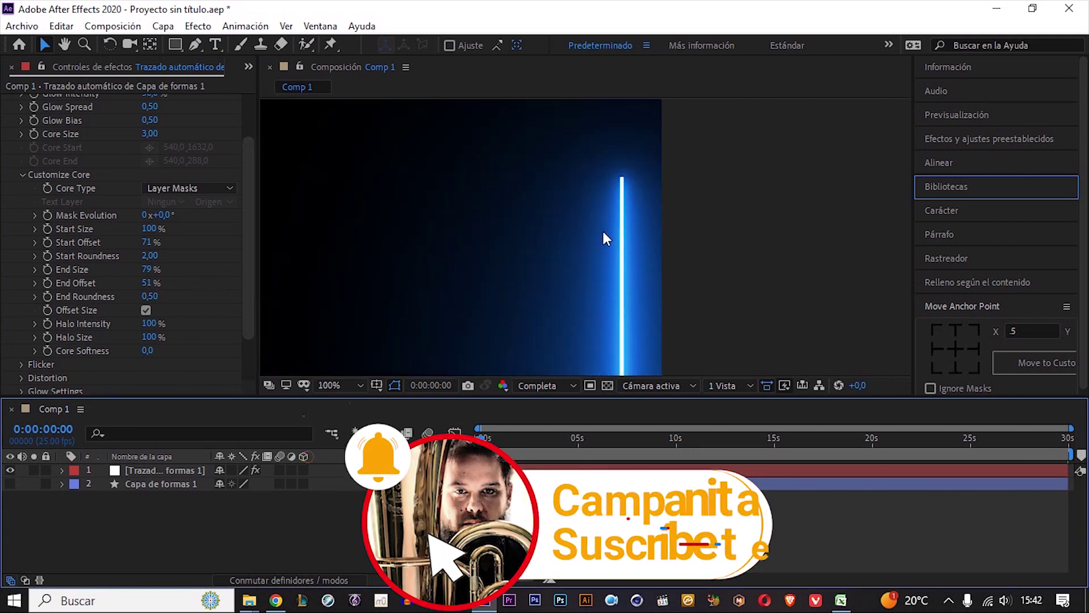
pyautogui.press('h')
pyautogui.scroll(3, 568, 126)
pyautogui.moveTo(574, 93); pyautogui.dragTo(566, 206)
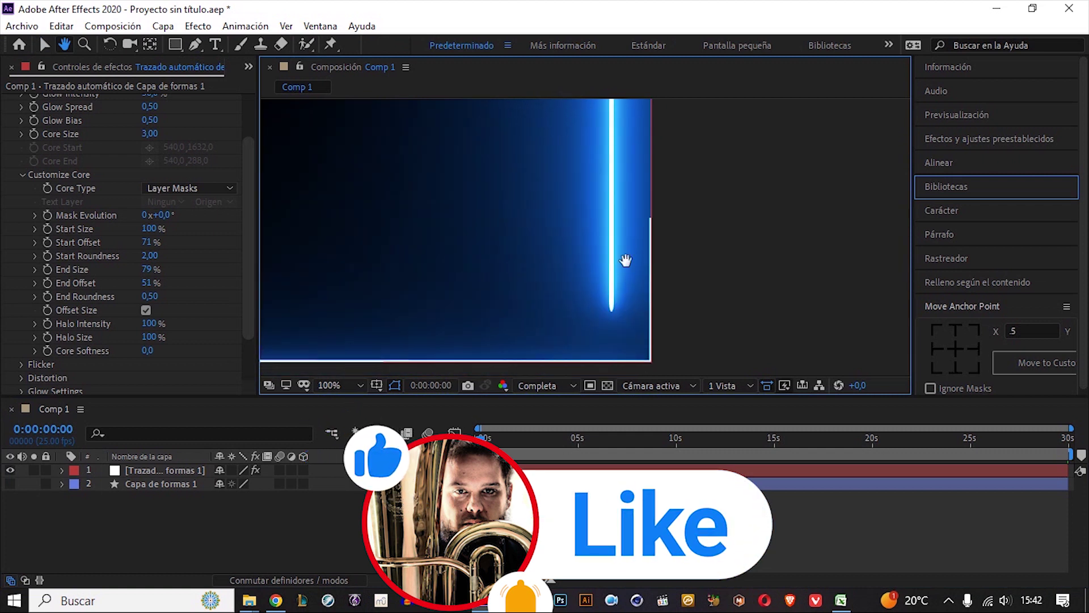
# Set the Saber core's End Roundness to 0 and inspect the lower end of the glowing line.
pyautogui.press('v')
pyautogui.scroll(-8, 567, 272)
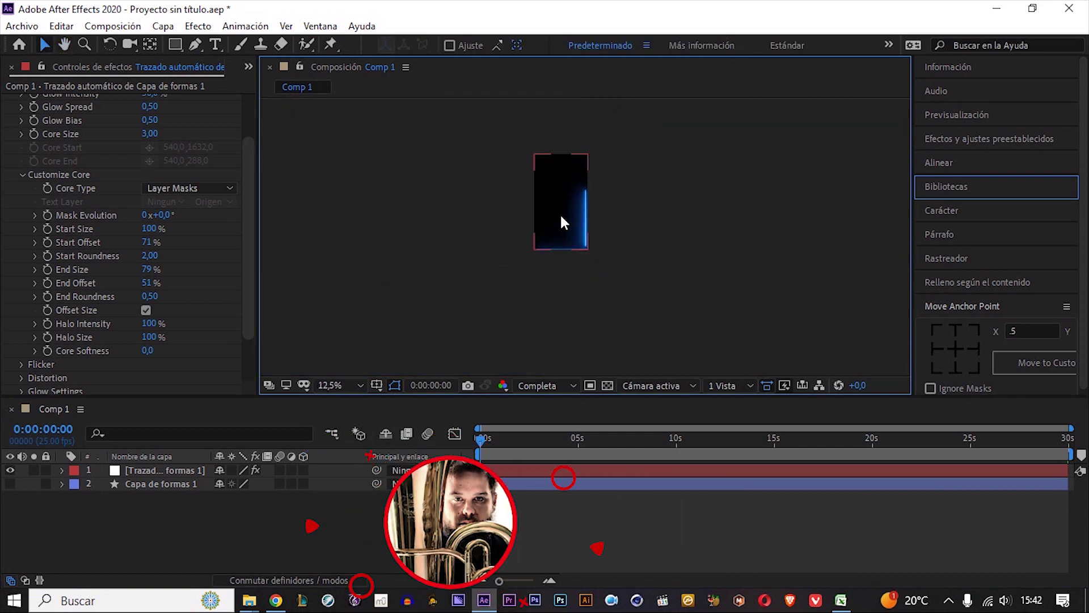
pyautogui.scroll(4, 560, 212)
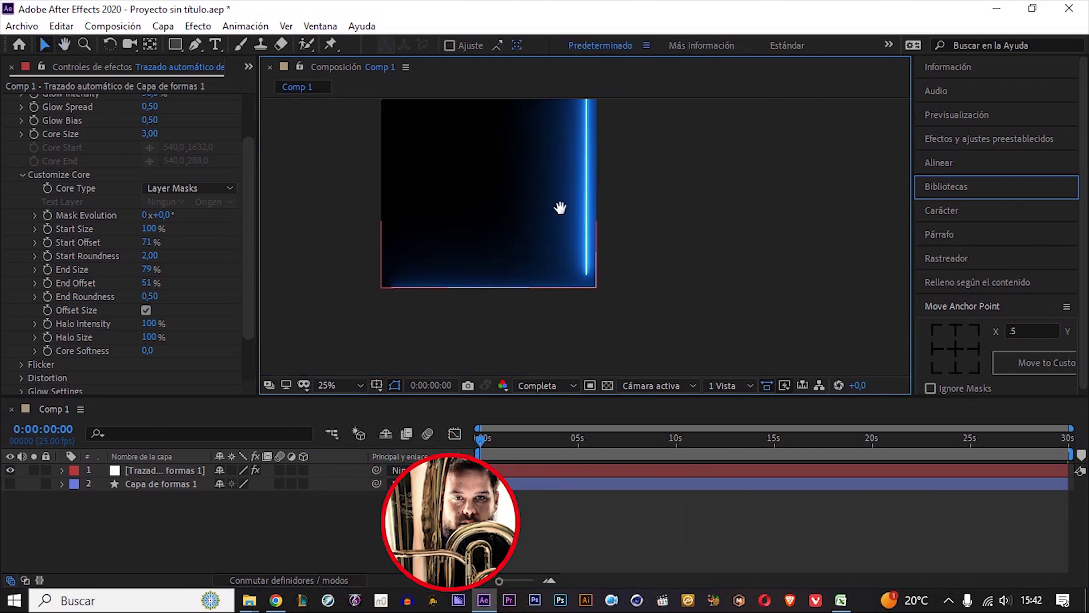
pyautogui.click(150, 296)
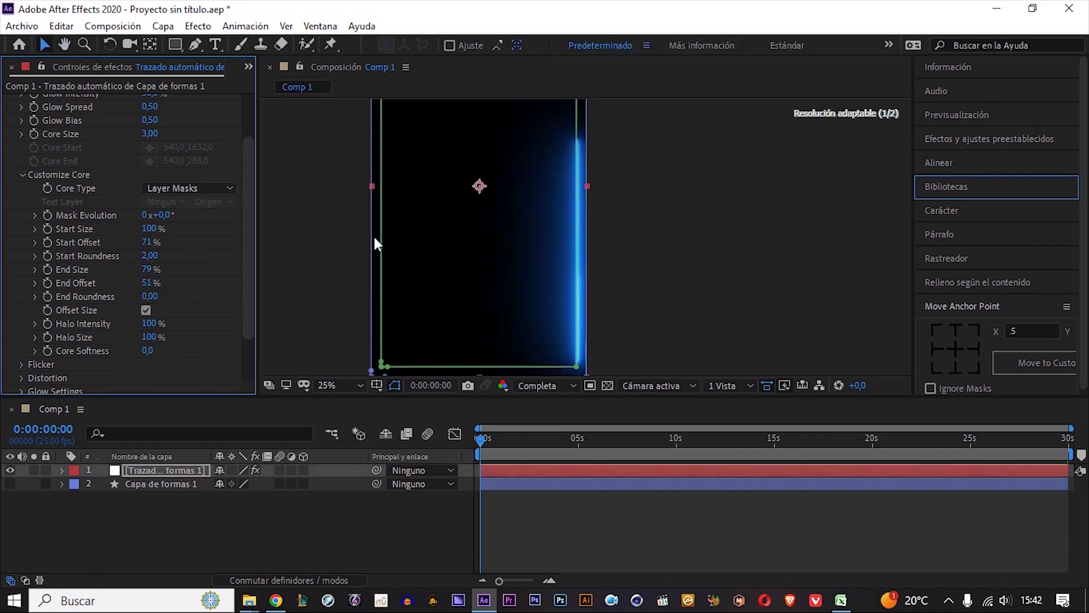
pyautogui.scroll(-1, 558, 198)
pyautogui.scroll(1, 535, 293)
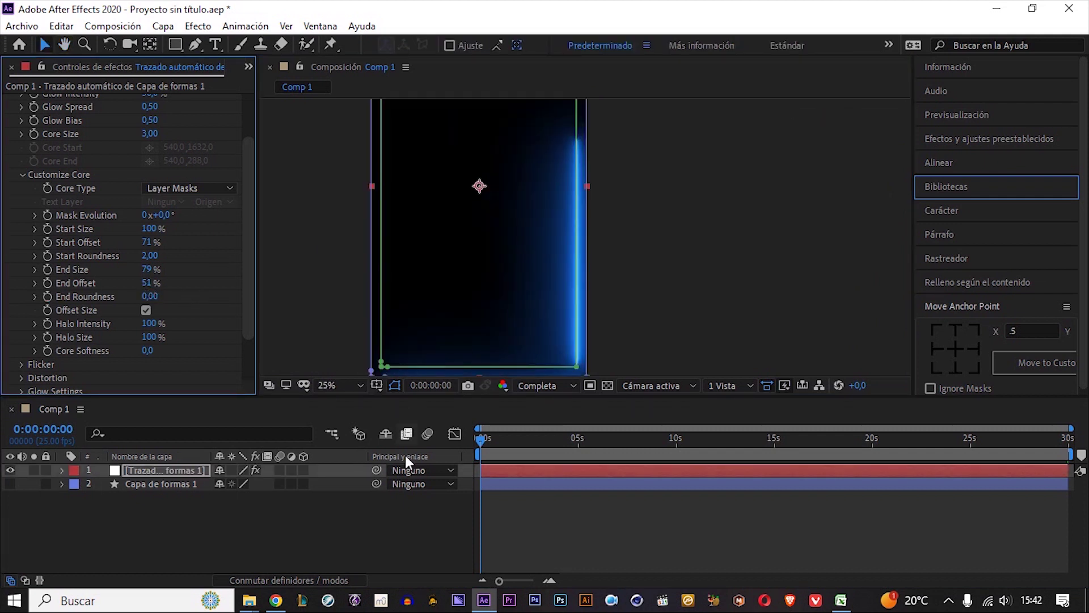
pyautogui.click(392, 539)
pyautogui.press('h')
pyautogui.moveTo(455, 329); pyautogui.dragTo(479, 277)
pyautogui.press('v')
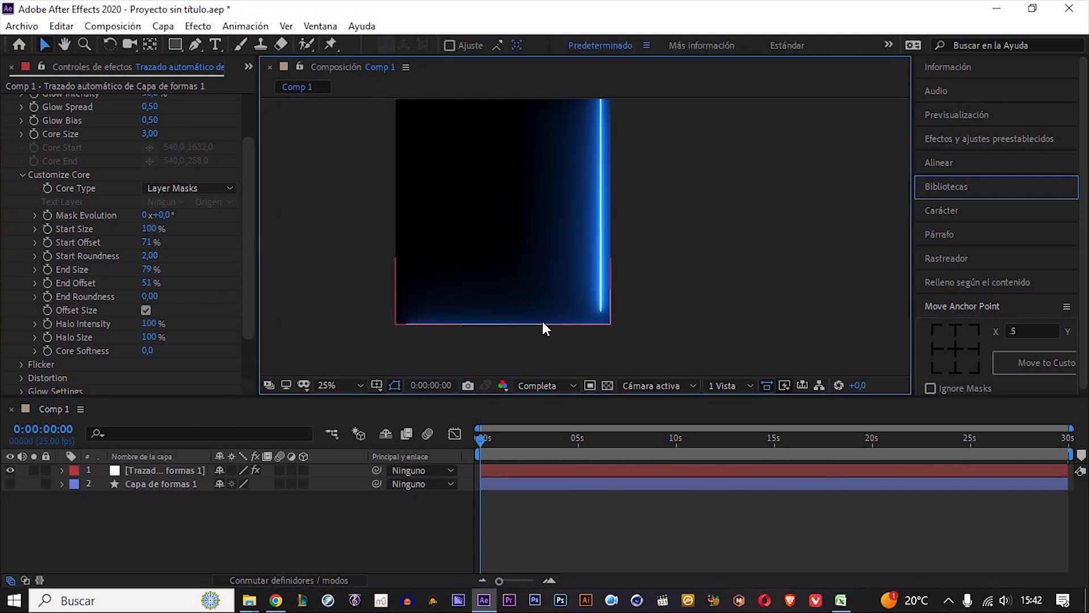
# Delete Máscara 1 from the auto-traced layer and preview the glow on the remaining mask.
pyautogui.click(159, 470)
pyautogui.press('m')
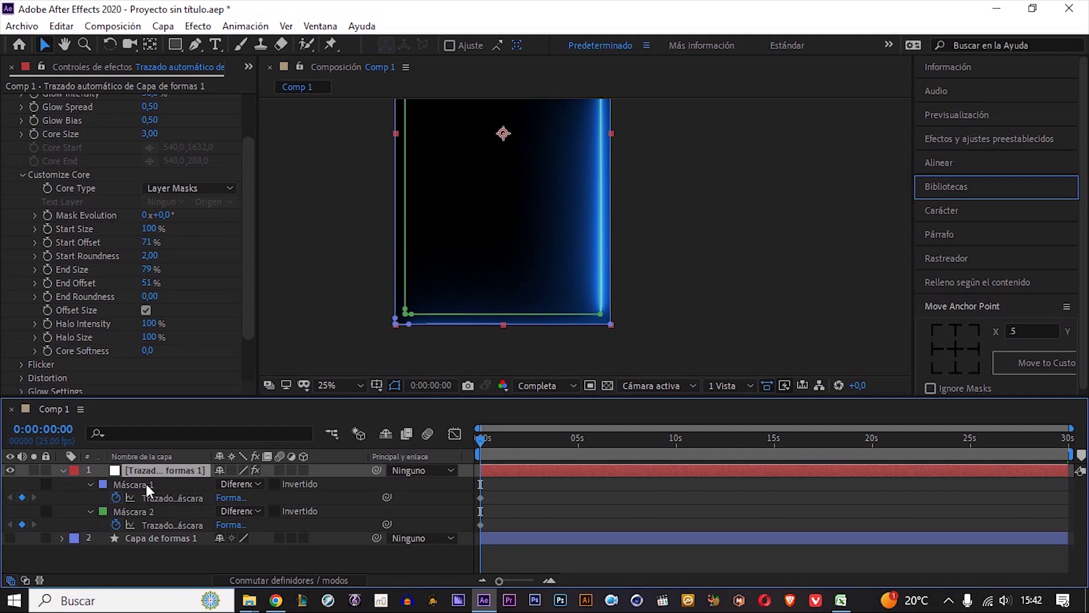
pyautogui.click(147, 486)
pyautogui.press('Delete')
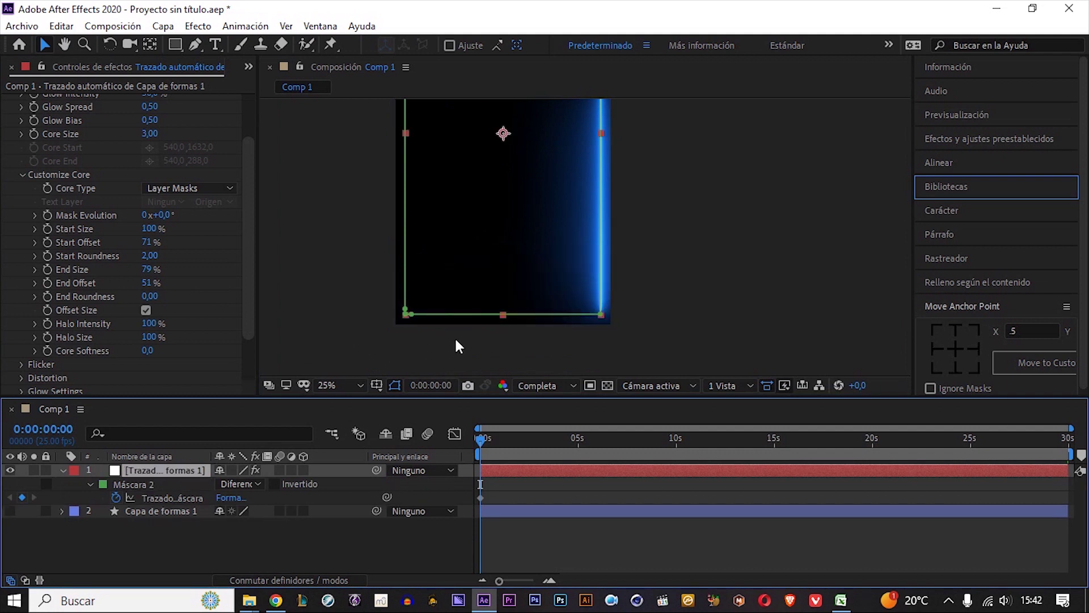
pyautogui.moveTo(501, 240); pyautogui.dragTo(489, 275)
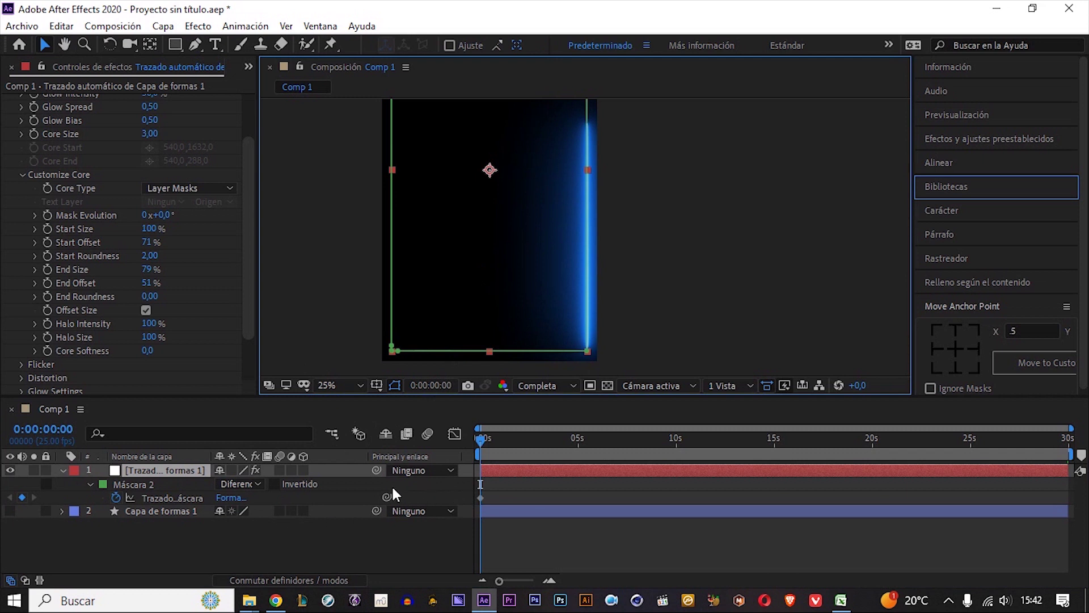
pyautogui.click(90, 483)
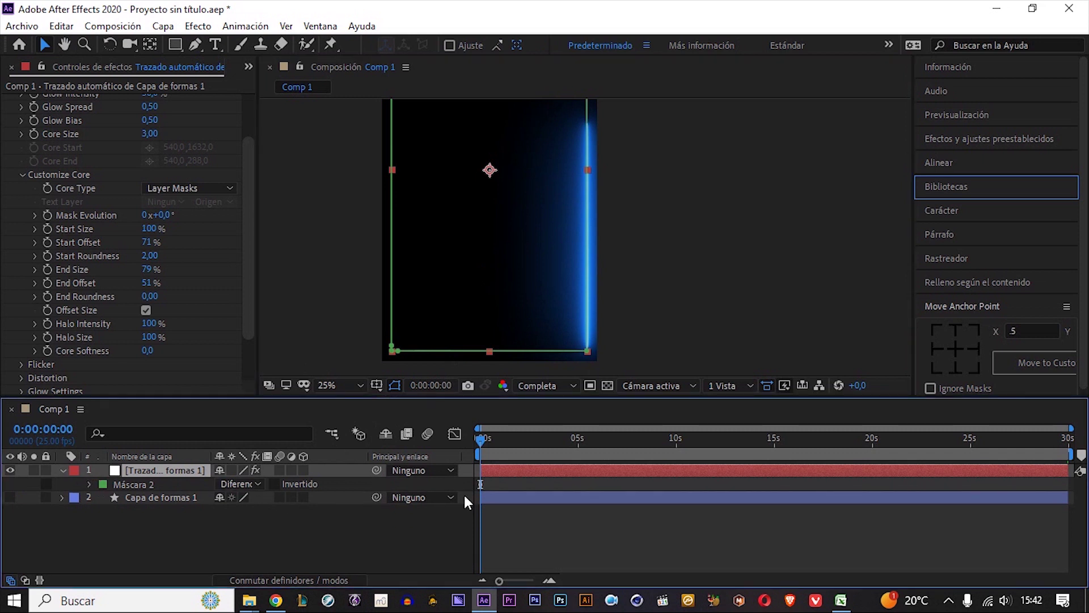
pyautogui.click(578, 491)
pyautogui.press('space')
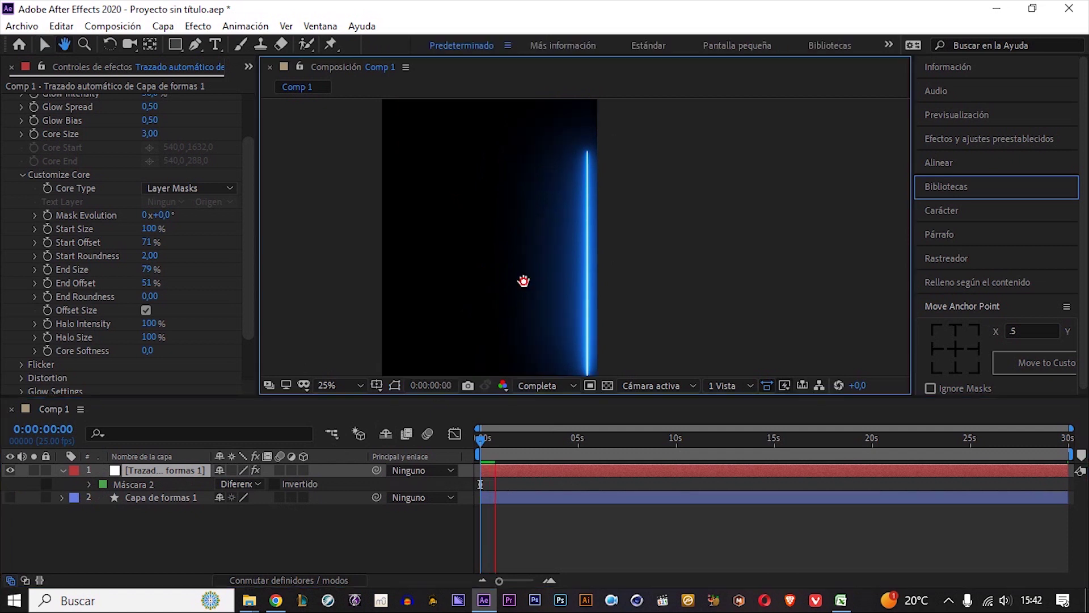
pyautogui.scroll(-2, 587, 289)
pyautogui.click(583, 298)
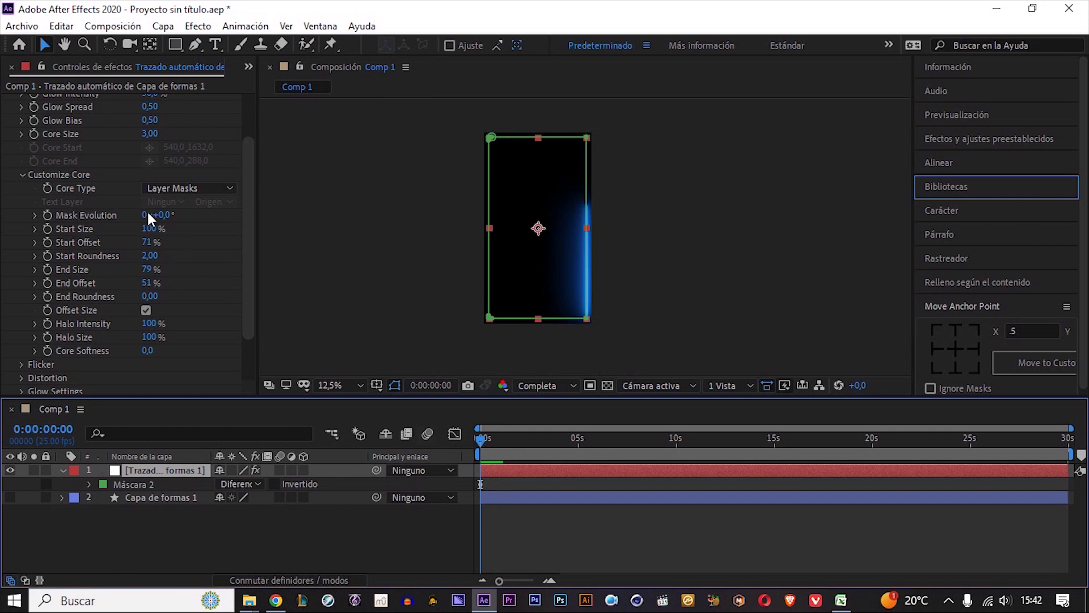
# Try a Saber Mask Evolution of -223° and undo the change.
pyautogui.moveTo(149, 216); pyautogui.dragTo(3, 231)
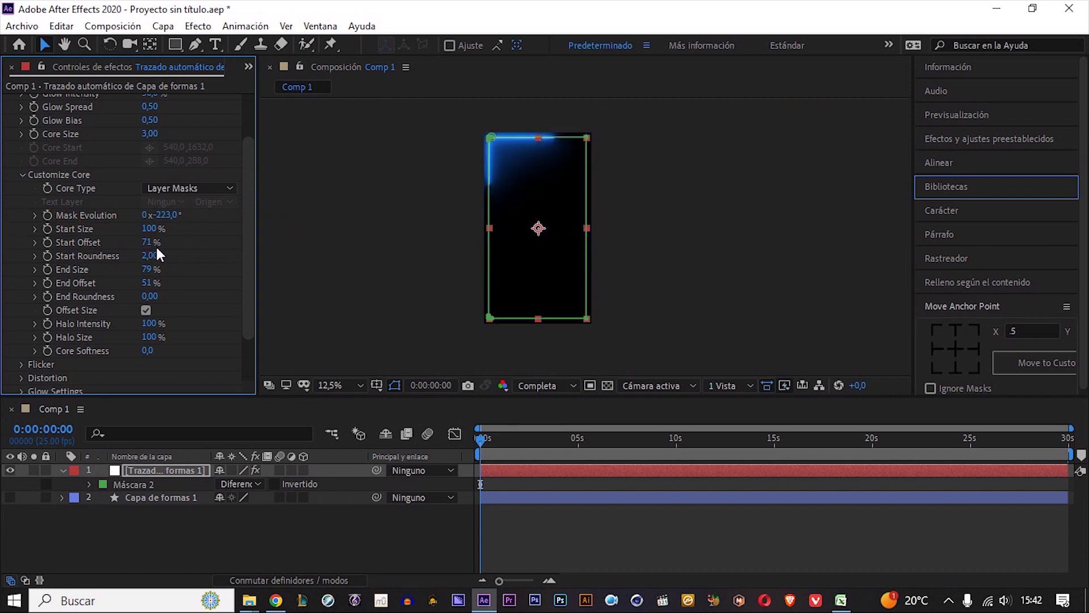
pyautogui.hotkey('ctrl', 'z')
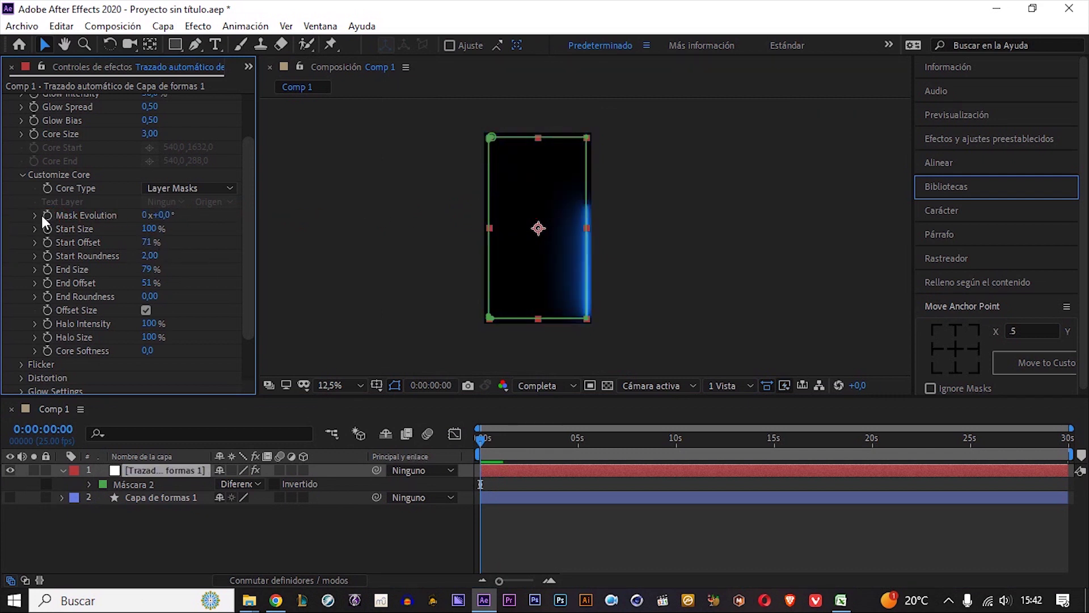
# Keyframe Saber's Mask Evolution at the start, set it to 1 full turn at 2 seconds, and preview the animation.
pyautogui.click(48, 215)
pyautogui.press('=')
pyautogui.moveTo(539, 440); pyautogui.dragTo(540, 441)
pyautogui.click(145, 215)
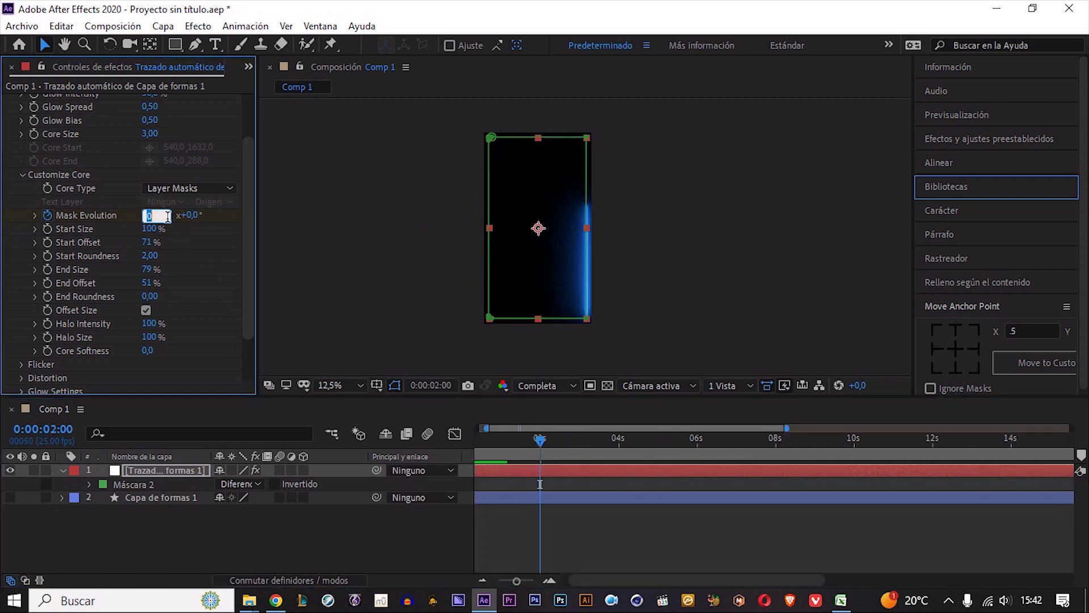
pyautogui.write('1')
pyautogui.press('Return')
pyautogui.moveTo(498, 438); pyautogui.dragTo(471, 434)
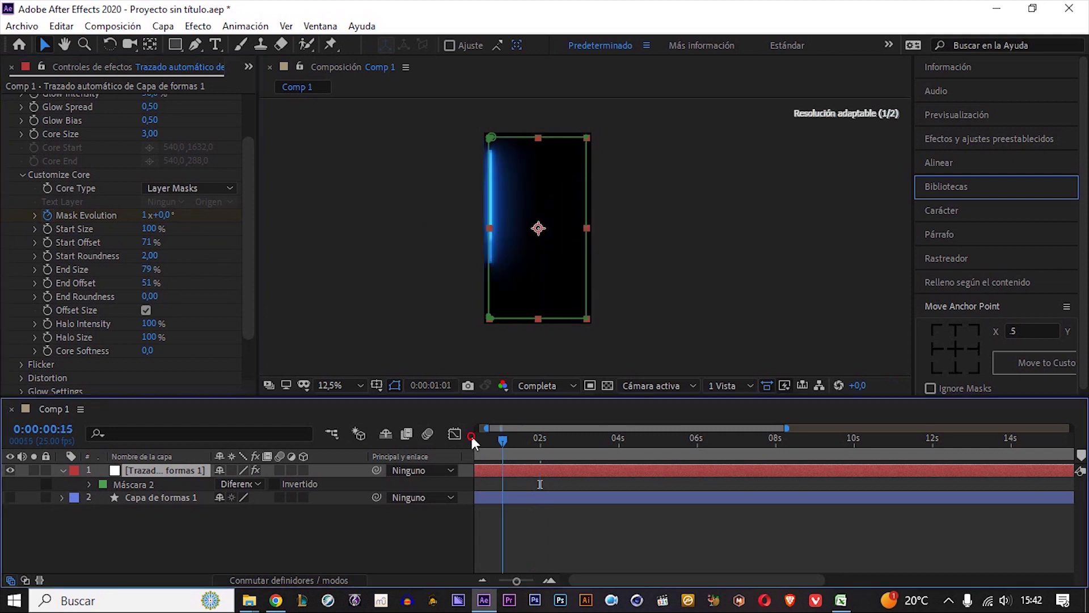
pyautogui.press('space')
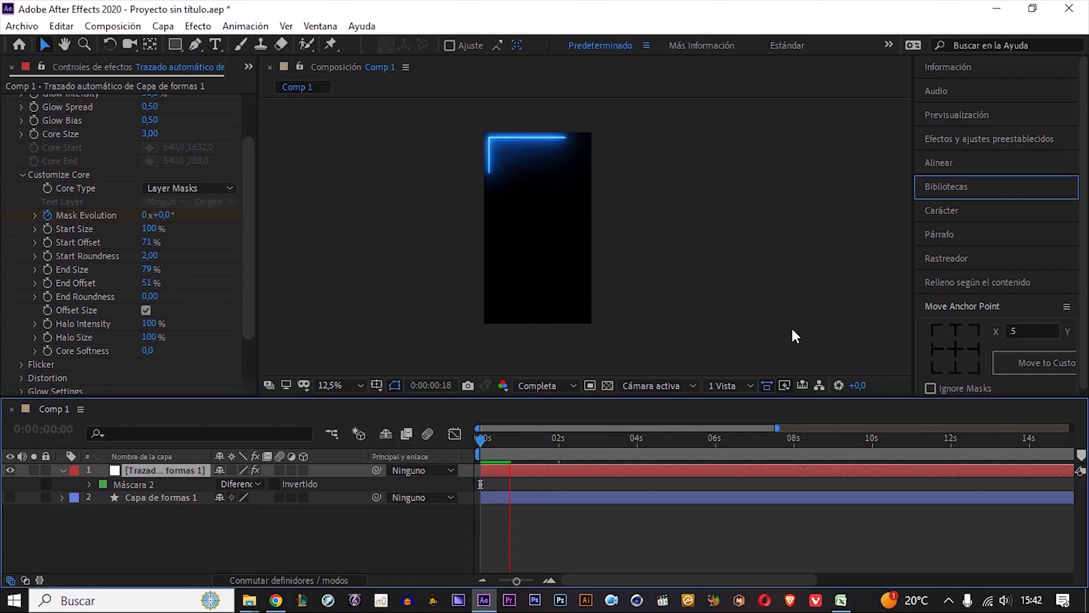
pyautogui.press('space')
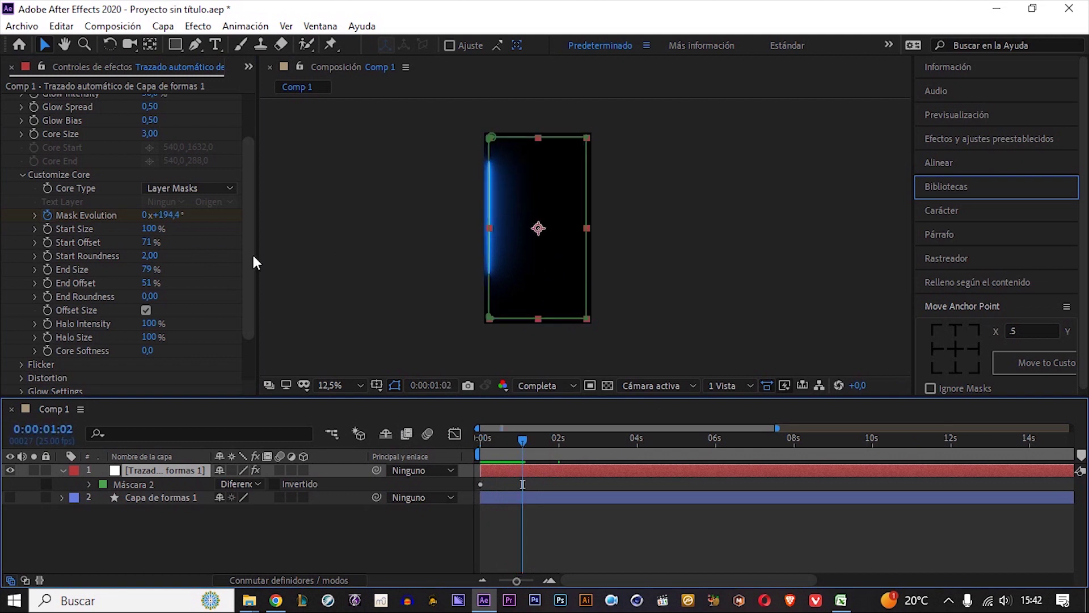
# Set the Saber core's Start Offset to 66% and its End Size to 0%, and preview the tapered line.
pyautogui.moveTo(146, 242); pyautogui.dragTo(20, 286)
pyautogui.press('space')
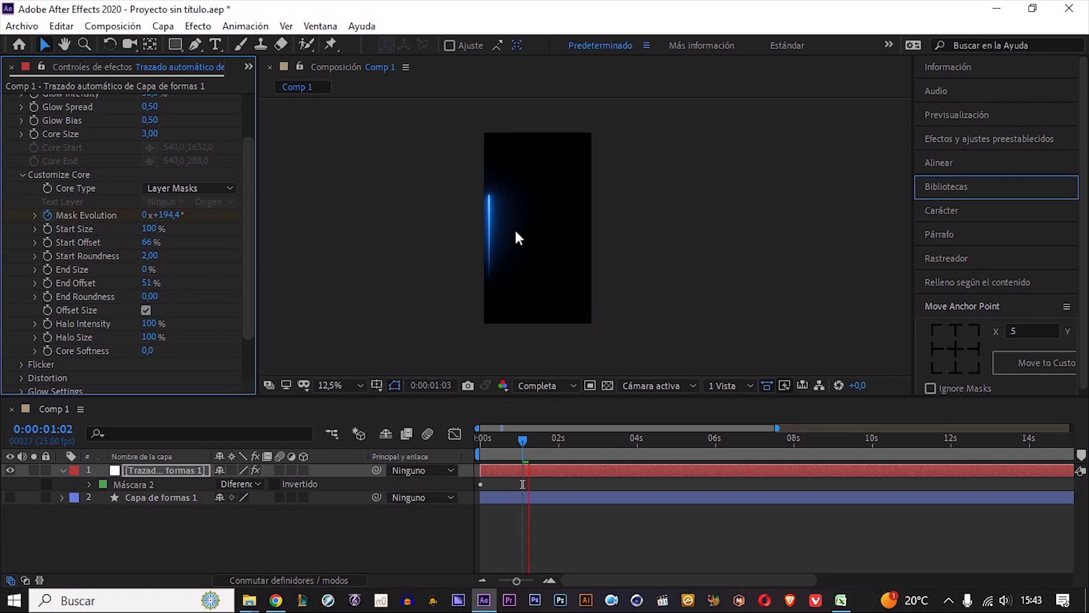
pyautogui.press('space')
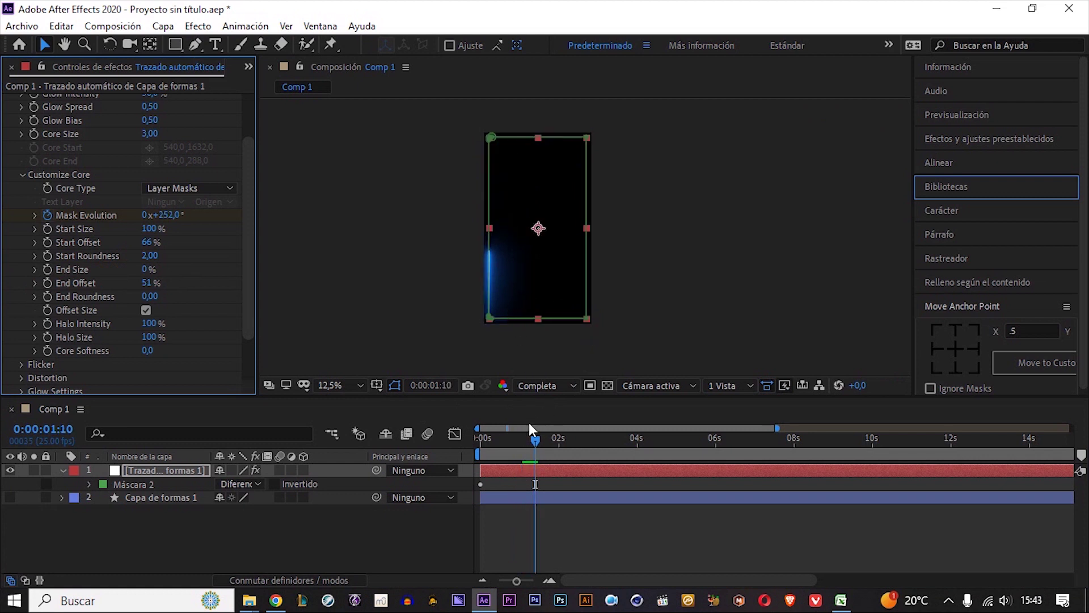
# Hide the mask outlines in the composition view and replay the line's motion around the frame.
pyautogui.click(394, 386)
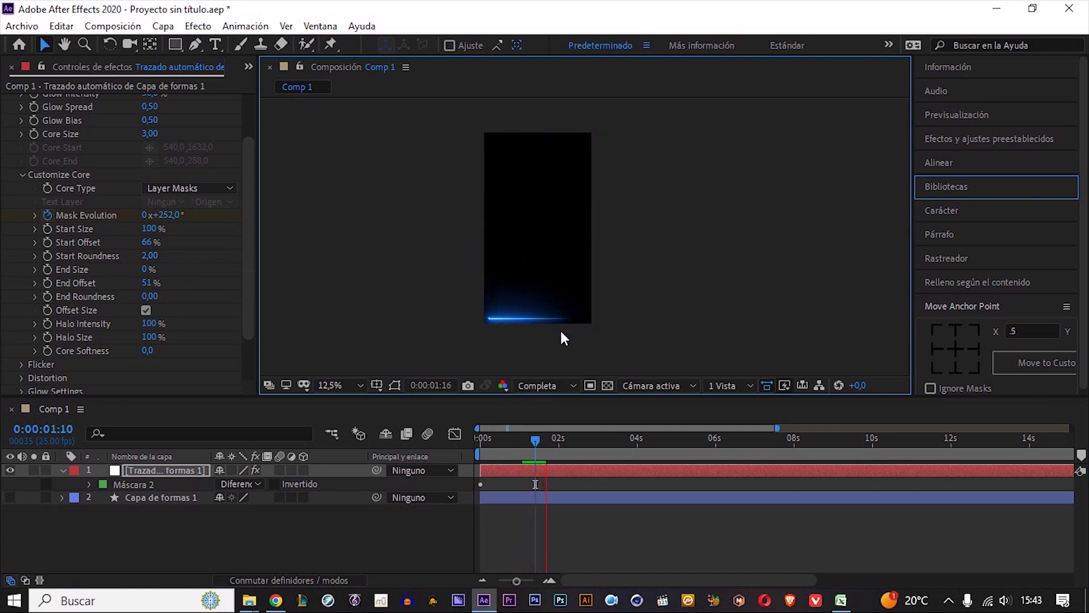
pyautogui.moveTo(542, 436); pyautogui.dragTo(508, 437)
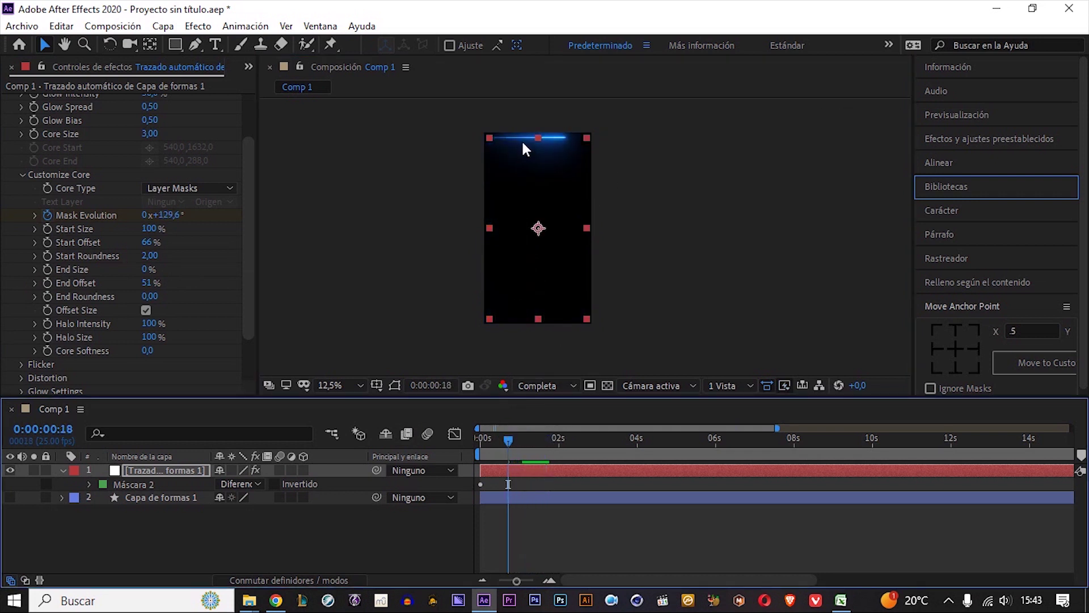
pyautogui.press('space')
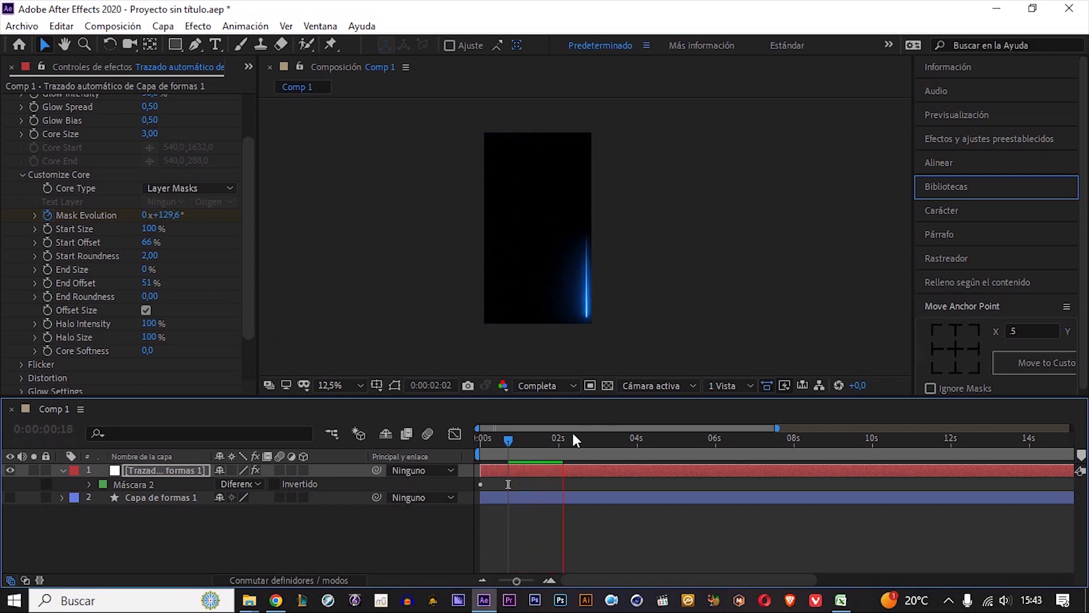
pyautogui.moveTo(559, 434); pyautogui.dragTo(475, 433)
pyautogui.press('space')
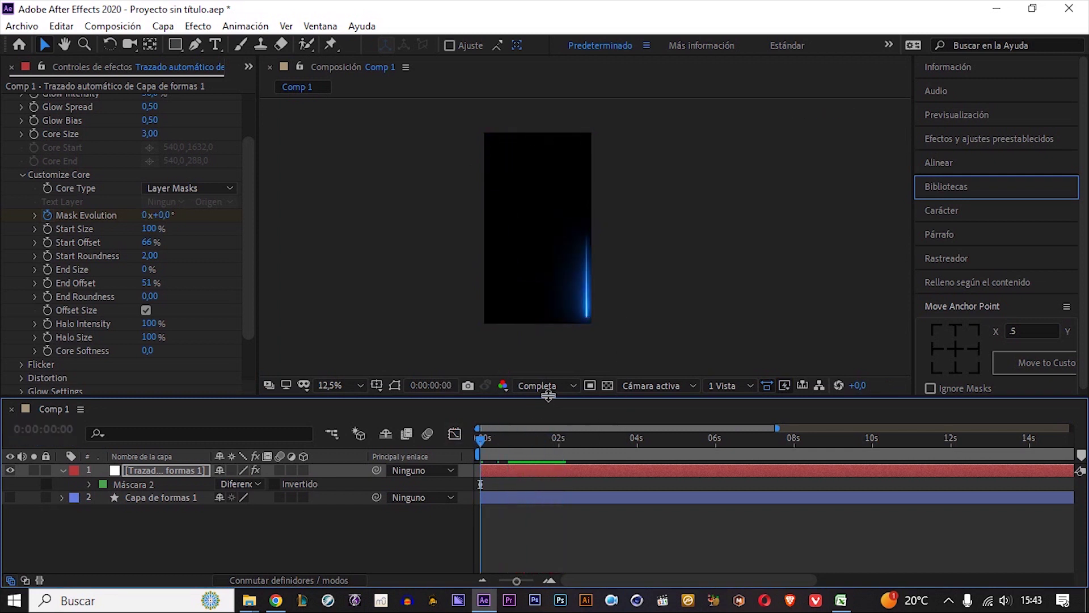
pyautogui.press('space')
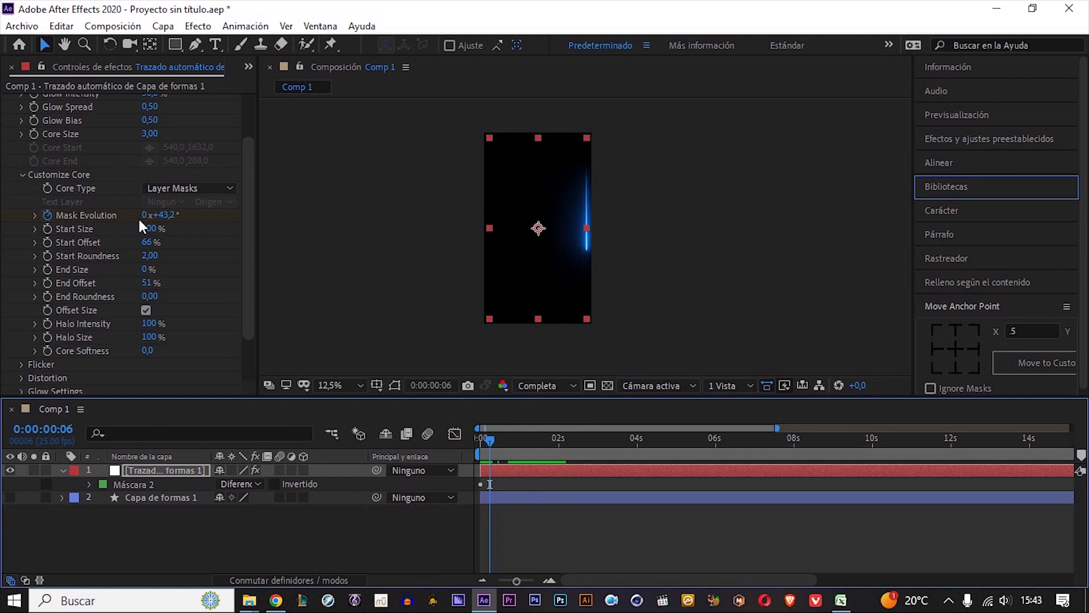
# Reveal the layer's keyframes, set the Mask Evolution at the 2-second keyframe to -1 turn, and preview it.
pyautogui.press('m')
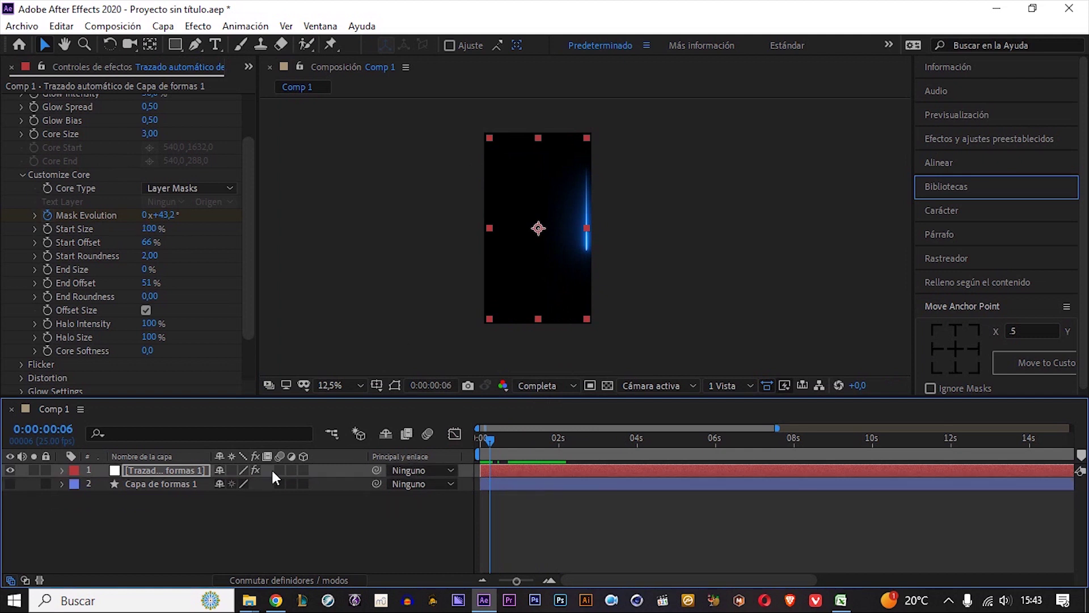
pyautogui.press('u')
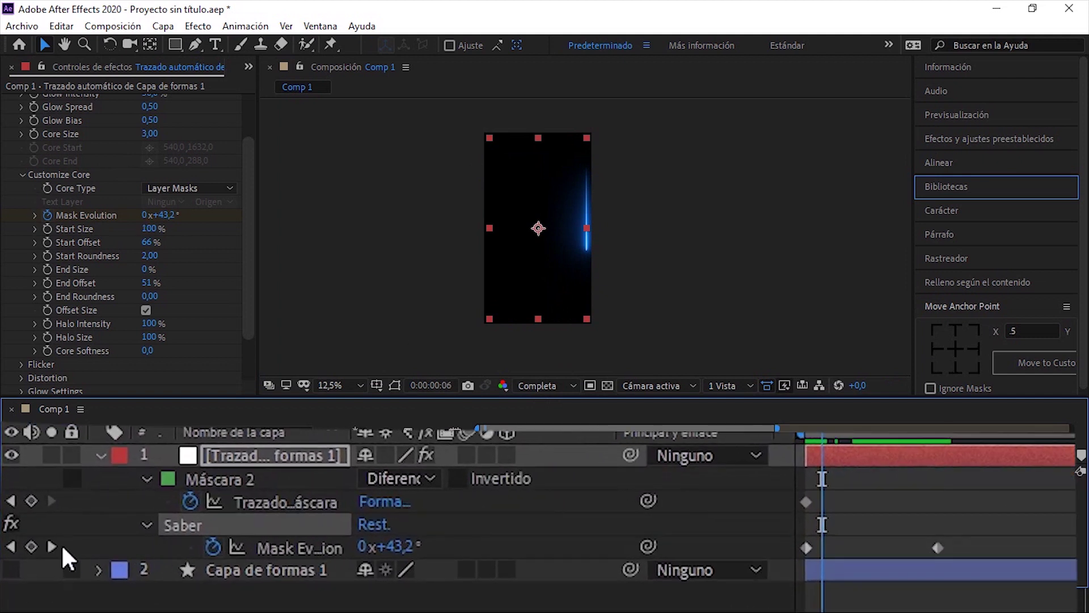
pyautogui.click(51, 547)
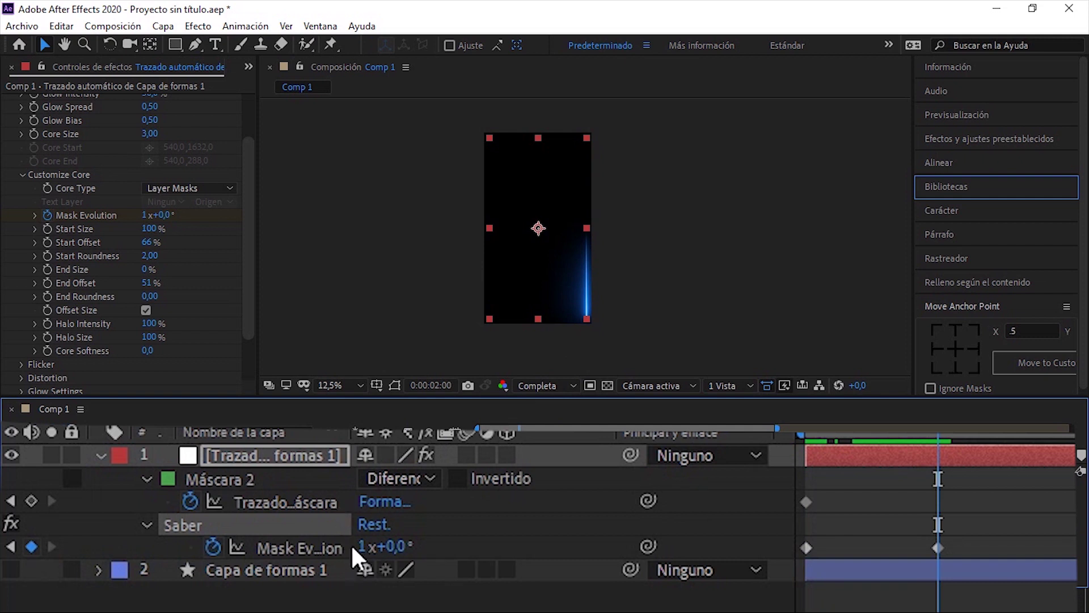
pyautogui.click(358, 542)
pyautogui.write('-')
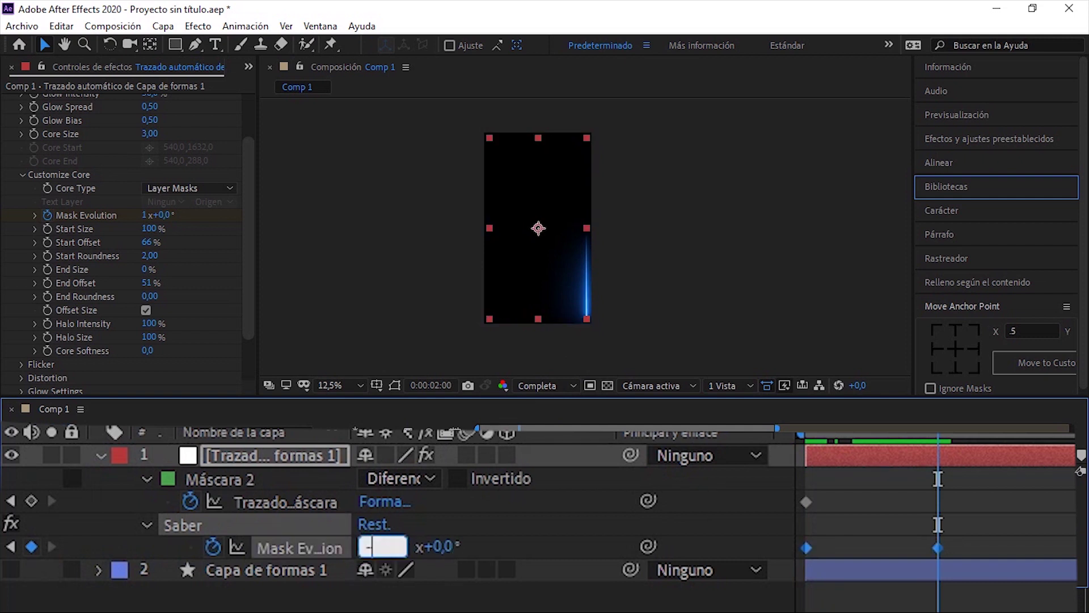
pyautogui.write('1')
pyautogui.press('Return')
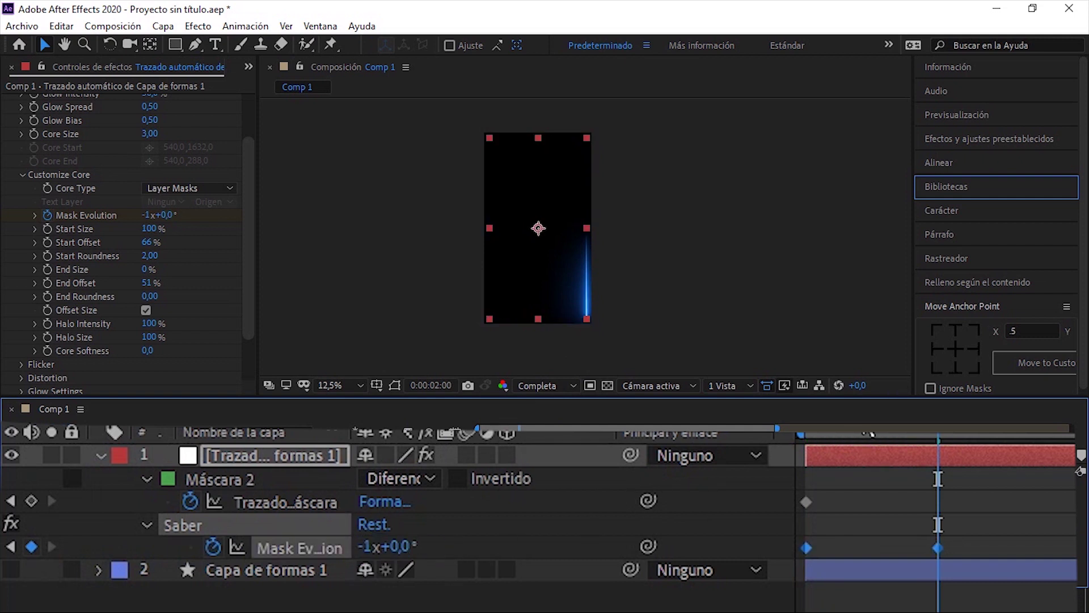
pyautogui.click(734, 503)
pyautogui.press('space')
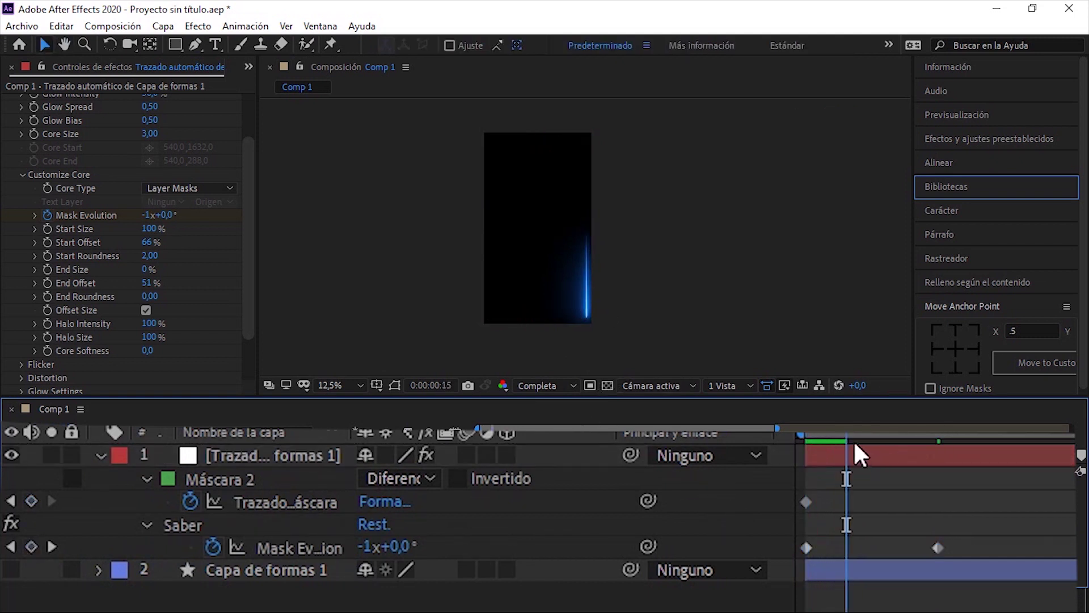
pyautogui.press('space')
# Set the Mask Evolution keyframe at the start of the timeline to 0 turns and play the reversed motion.
pyautogui.click(368, 547)
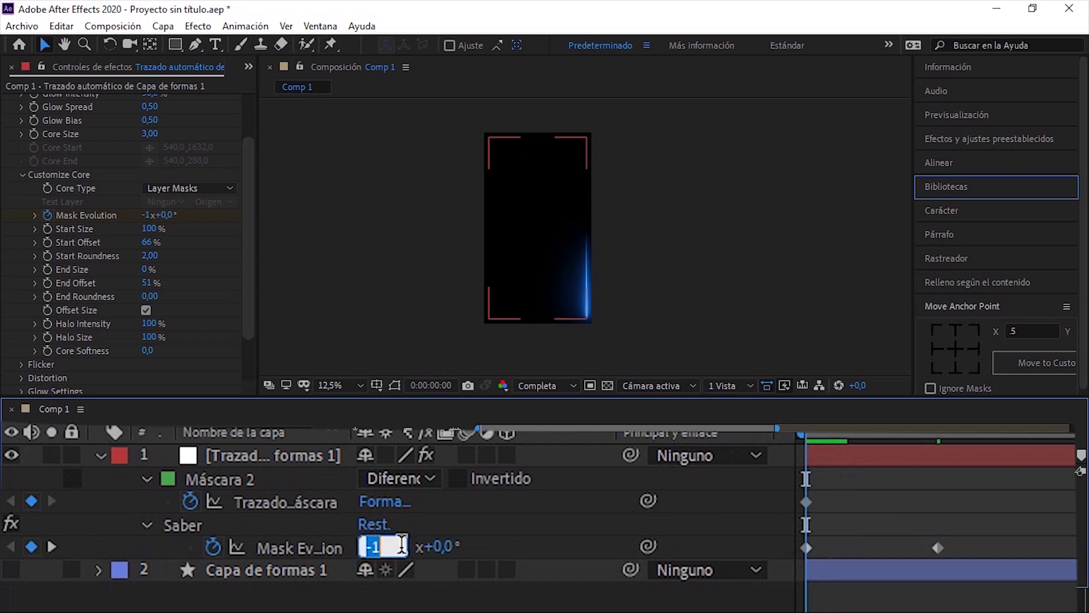
pyautogui.write('0')
pyautogui.press('Return')
pyautogui.press('space')
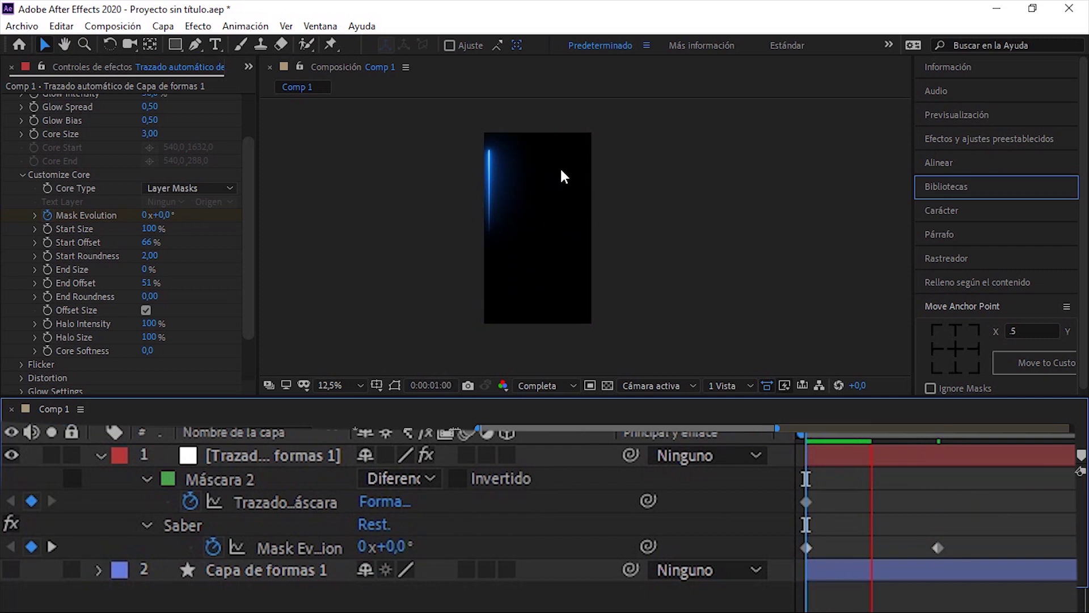
# Lower the composition's preview resolution to half (Mitad) and play the animation from the start.
pyautogui.click(547, 386)
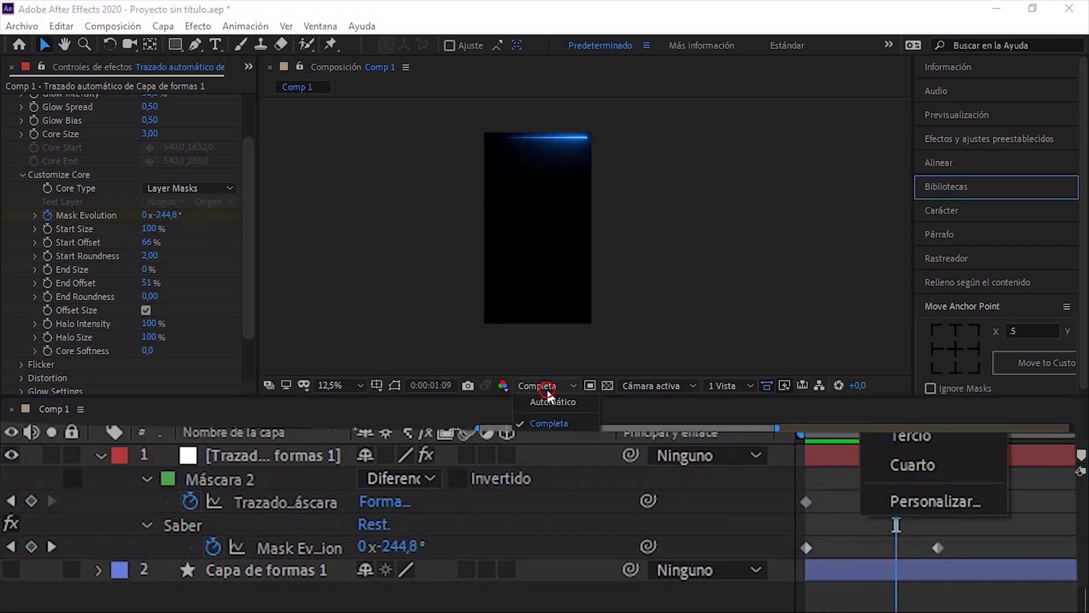
pyautogui.click(893, 431)
pyautogui.press('space')
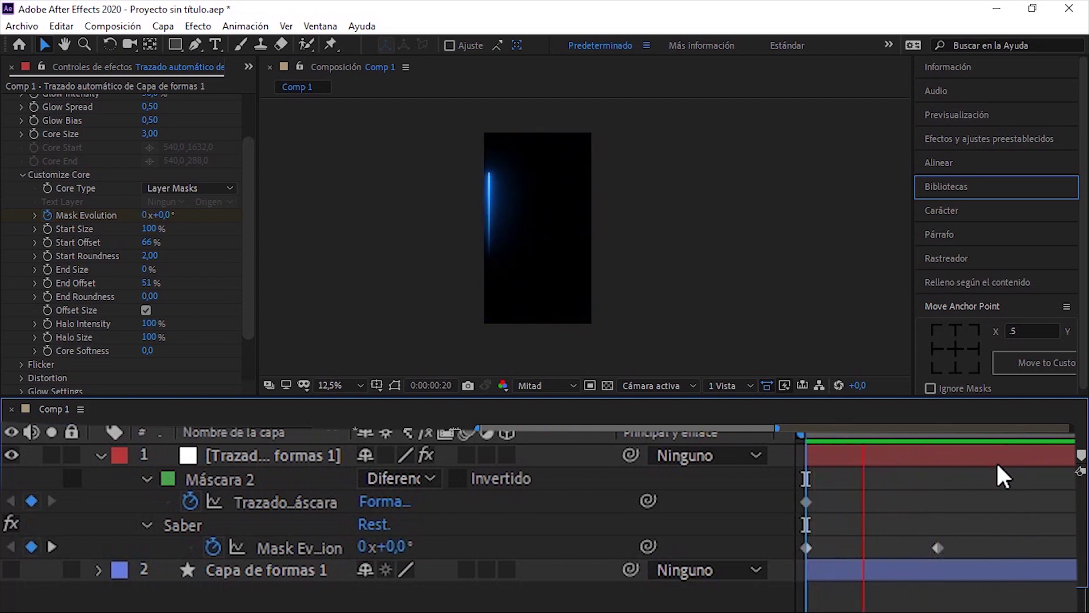
pyautogui.press('space')
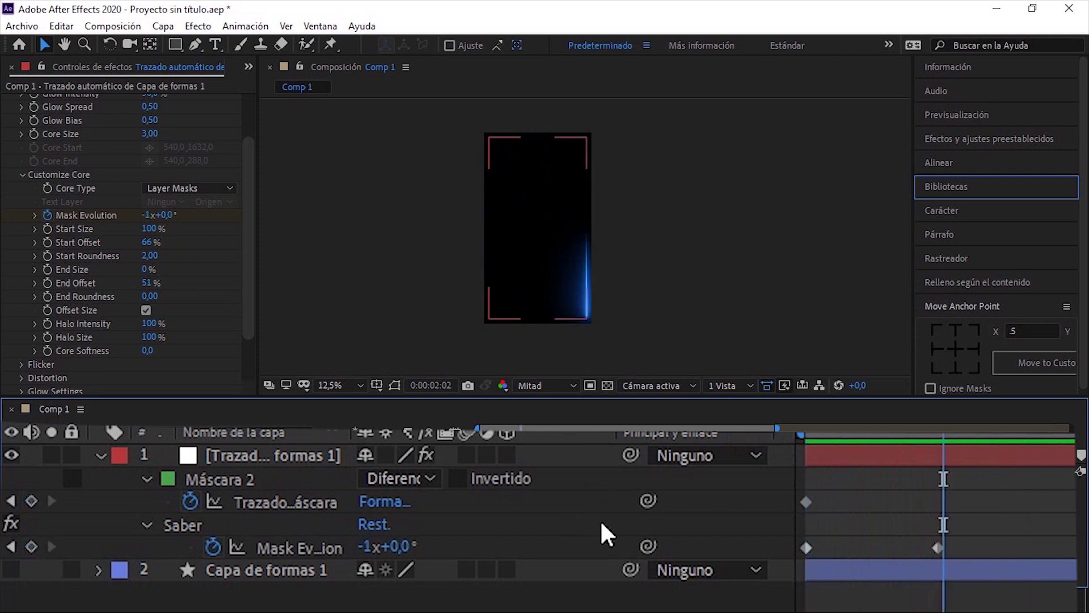
# Remove the Mask Evolution keyframes and set its value to 0 turns at the start of the timeline.
pyautogui.click(49, 215)
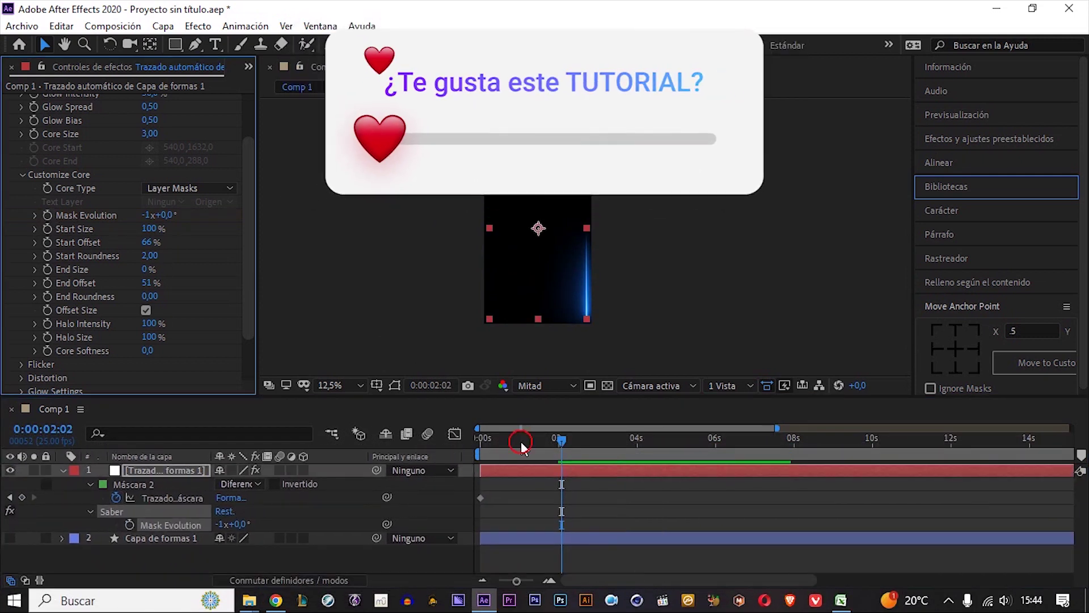
pyautogui.moveTo(520, 442); pyautogui.dragTo(480, 441)
pyautogui.click(150, 216)
pyautogui.write('0')
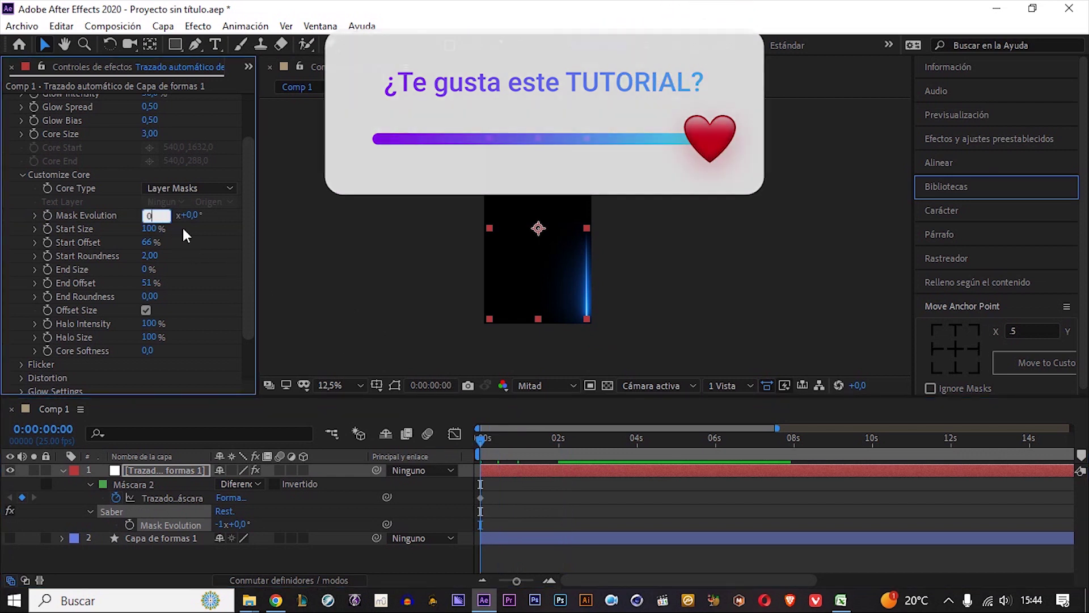
pyautogui.press('Return')
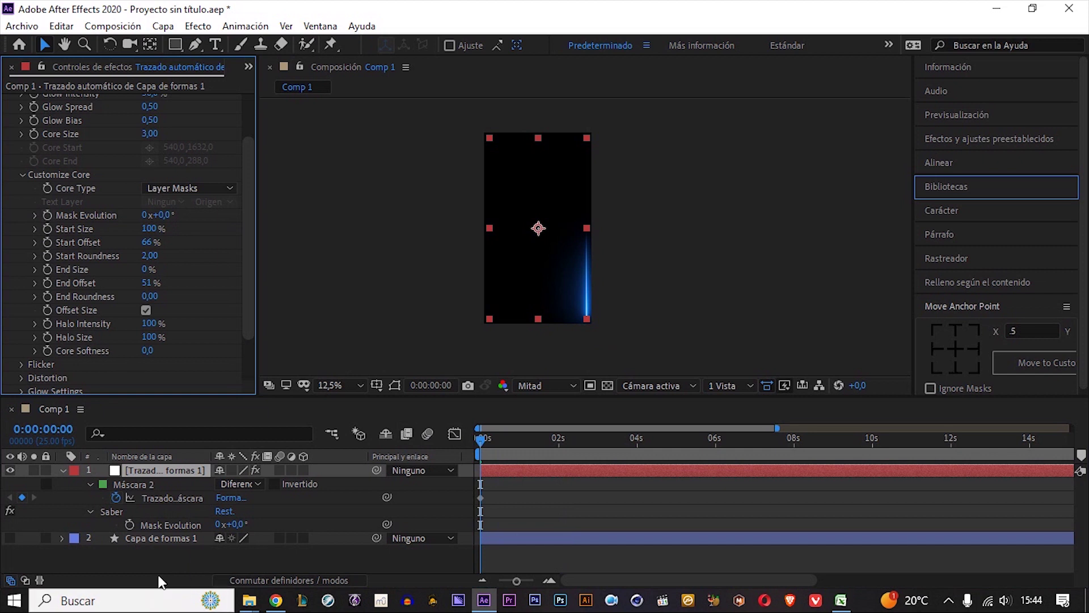
# Add the expression time*150 to Mask Evolution and preview the continuous motion.
pyautogui.keyDown('alt'); pyautogui.click(131, 526); pyautogui.keyUp('alt')
pyautogui.write('loo')
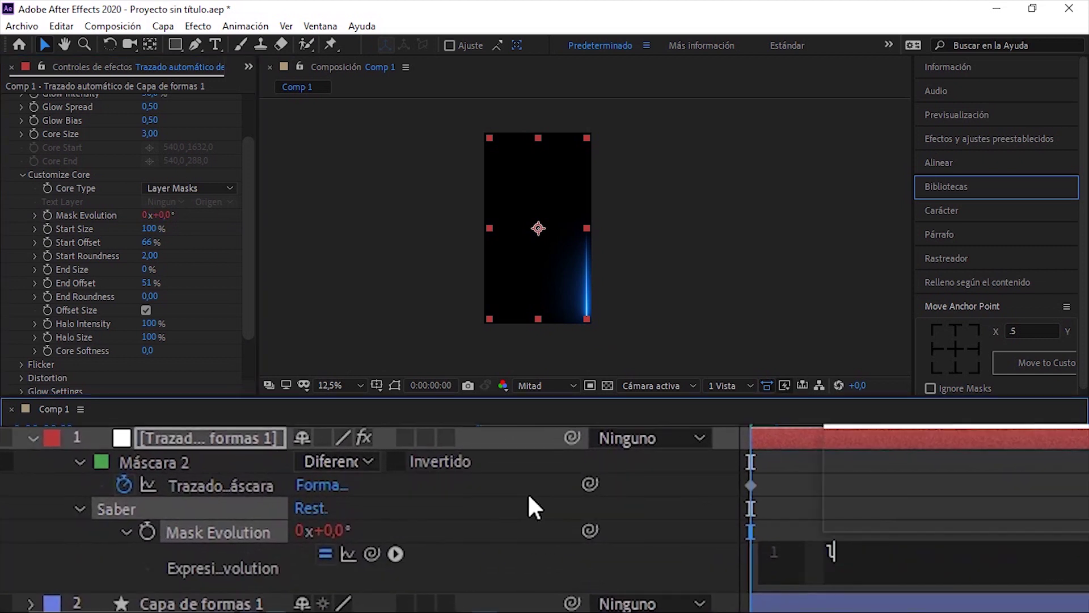
pyautogui.press('BackSpace')
pyautogui.press('BackSpace')
pyautogui.press('BackSpace')
pyautogui.write('time')
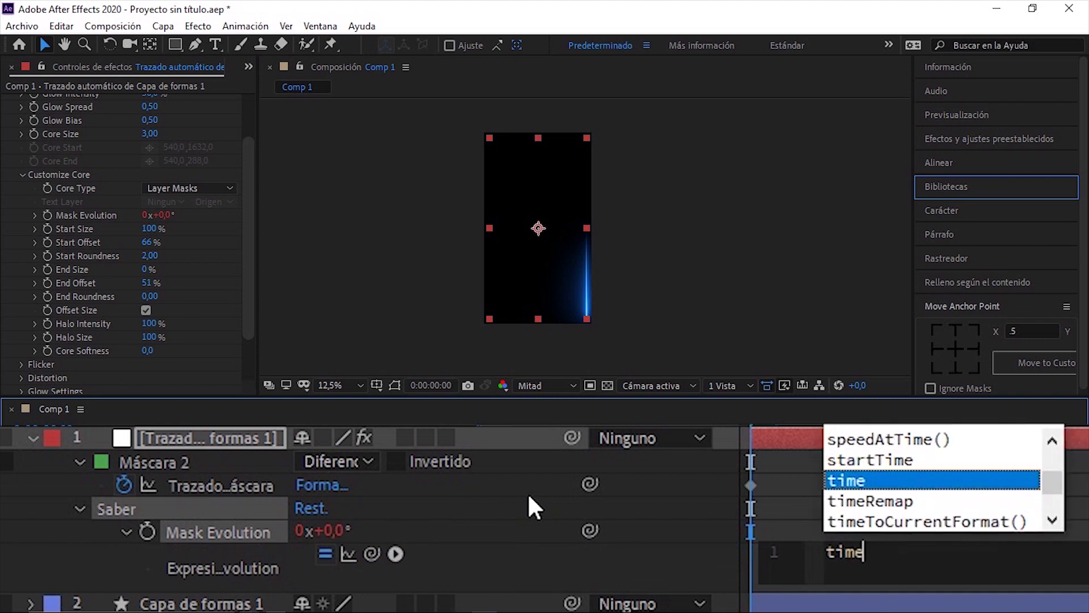
pyautogui.press('Return')
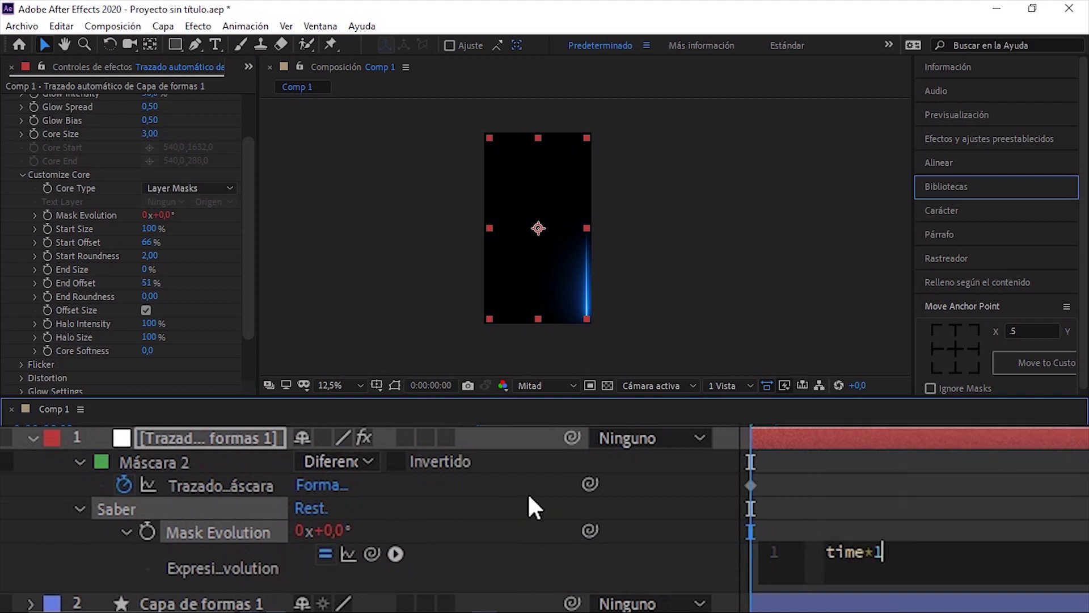
pyautogui.click(528, 493)
pyautogui.press('space')
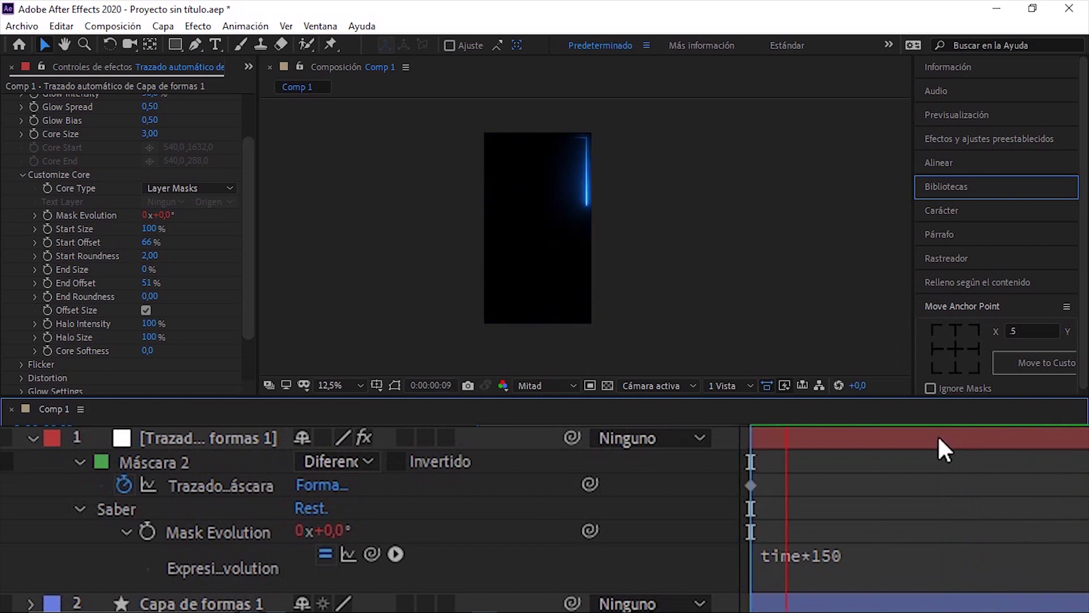
# Change the Mask Evolution expression to -time*150 to reverse the direction and play it.
pyautogui.click(786, 567)
pyautogui.click(826, 551)
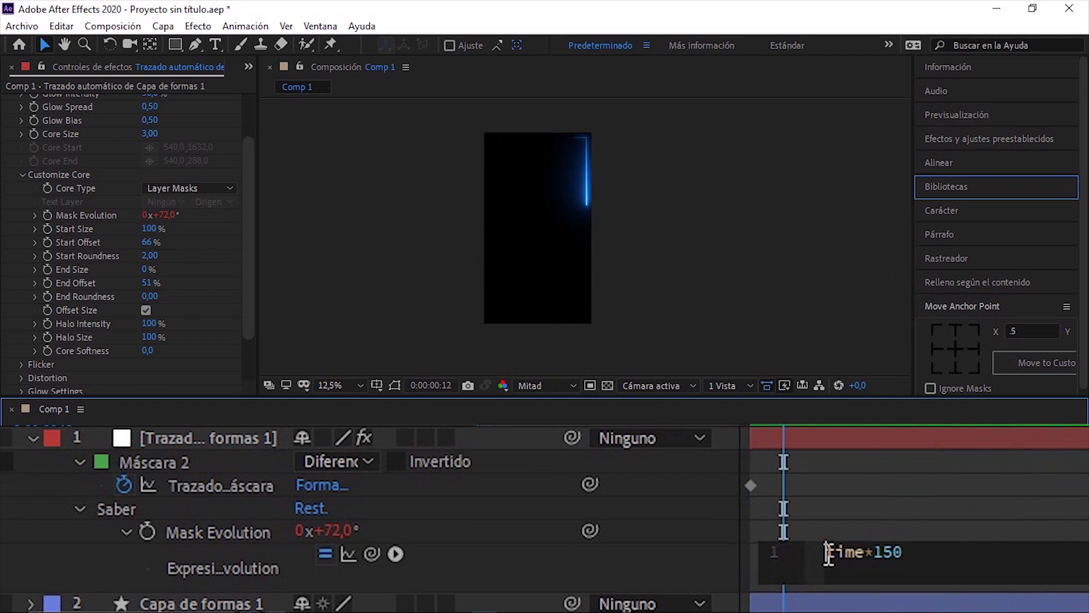
pyautogui.write('-')
pyautogui.click(778, 512)
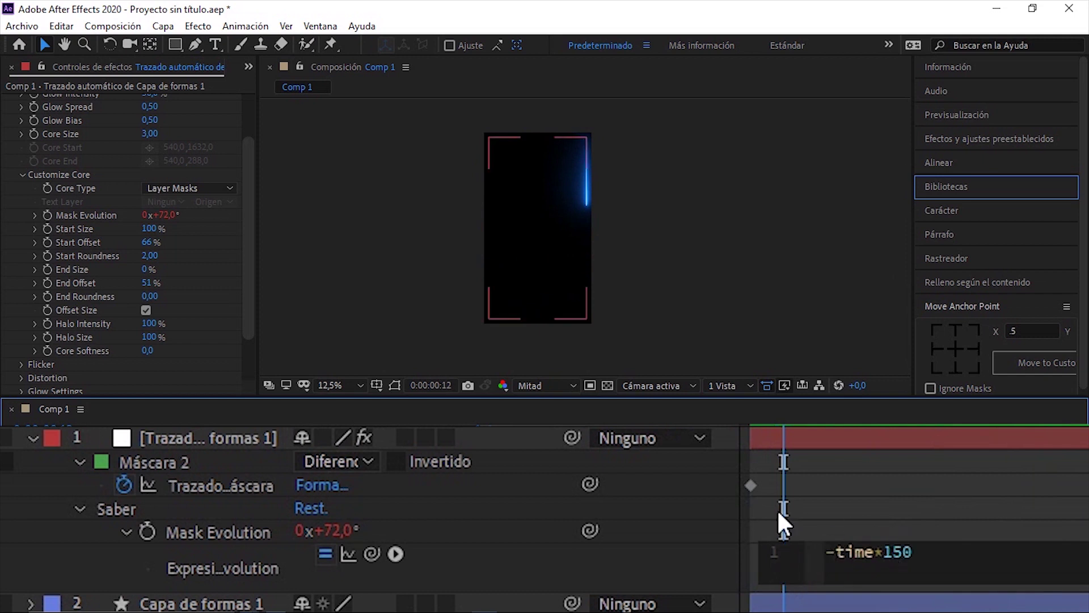
pyautogui.press('space')
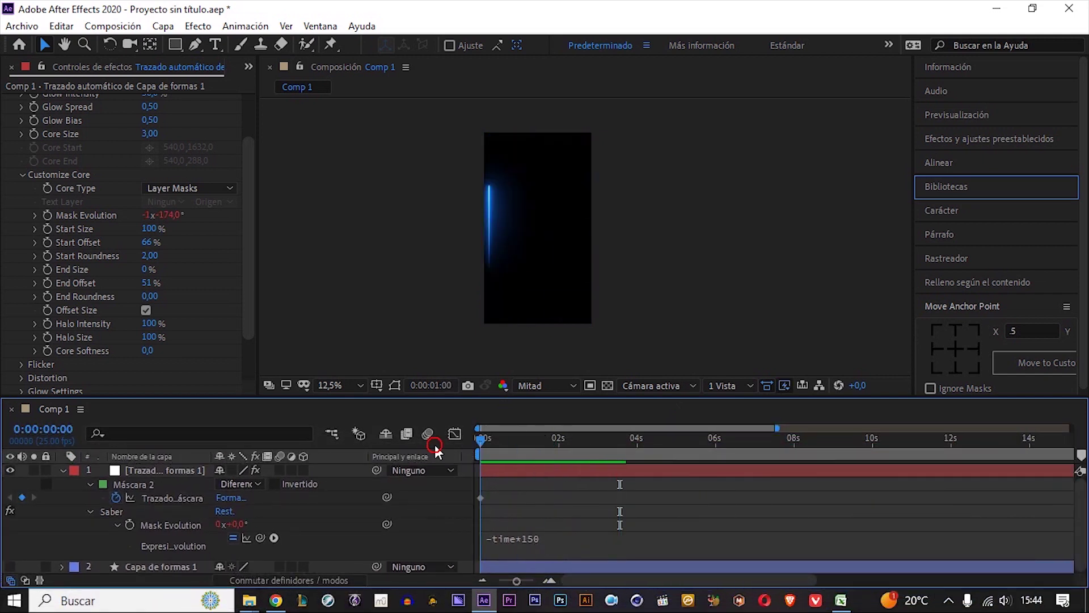
pyautogui.press('space')
# Set Saber's Core Distortion amount to 30 and preview the electric line moving around the frame.
pyautogui.scroll(3, 201, 311)
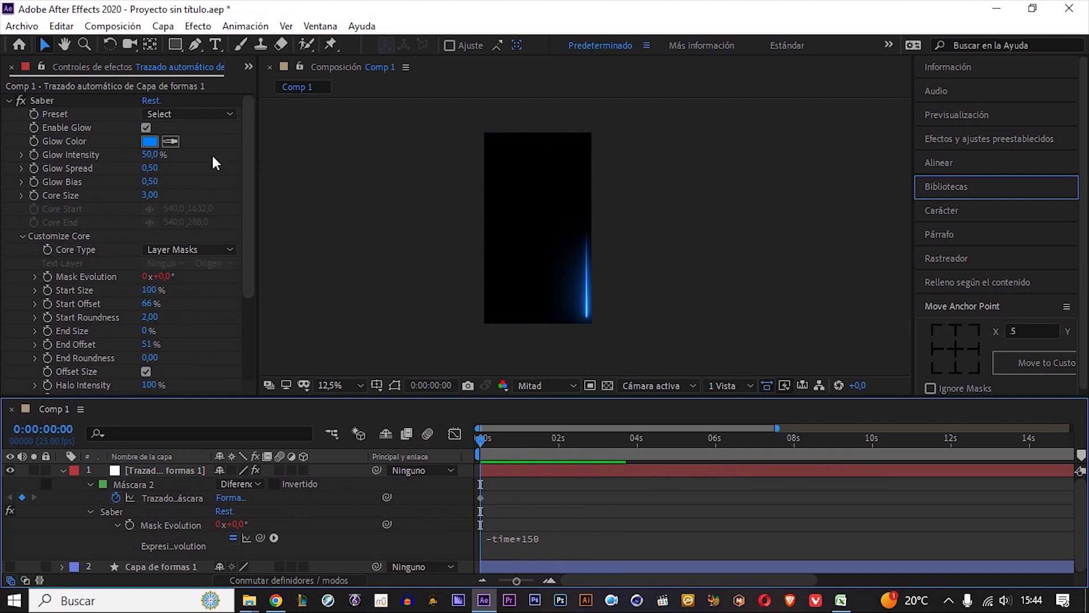
pyautogui.scroll(-3, 164, 267)
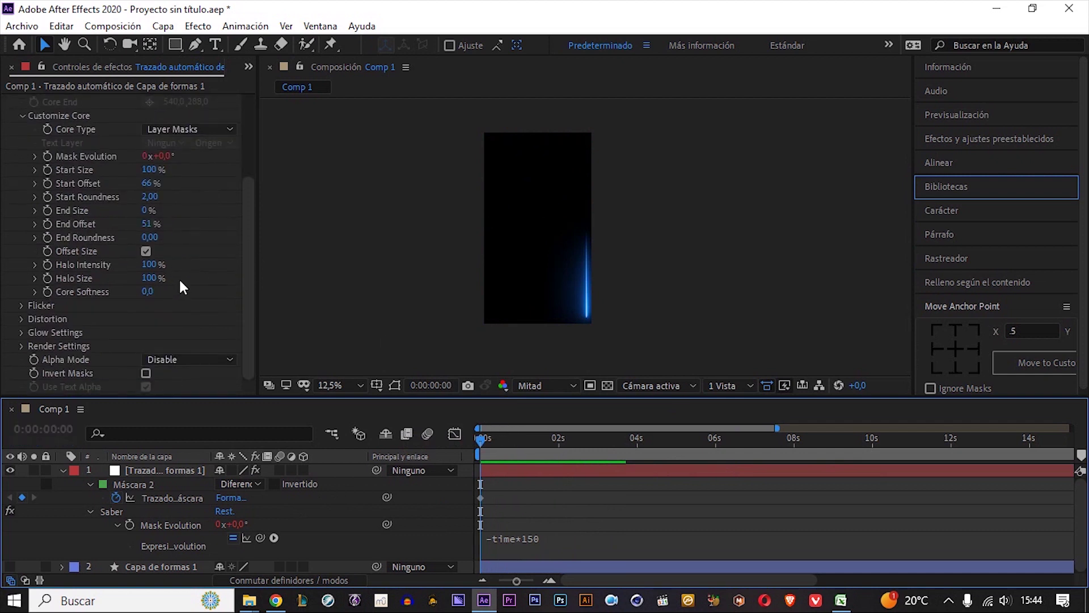
pyautogui.click(21, 318)
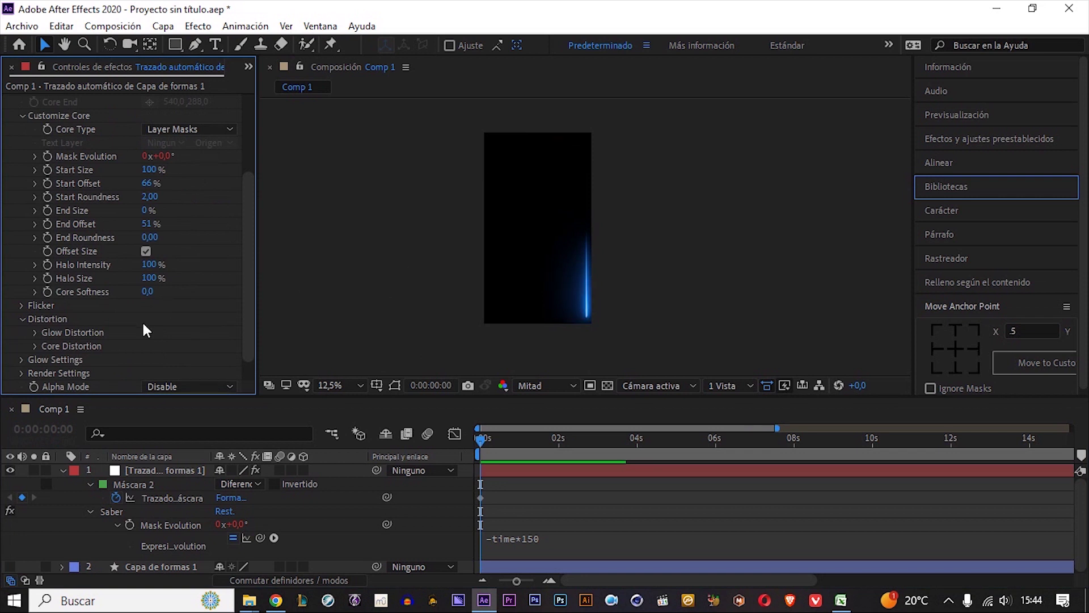
pyautogui.click(35, 345)
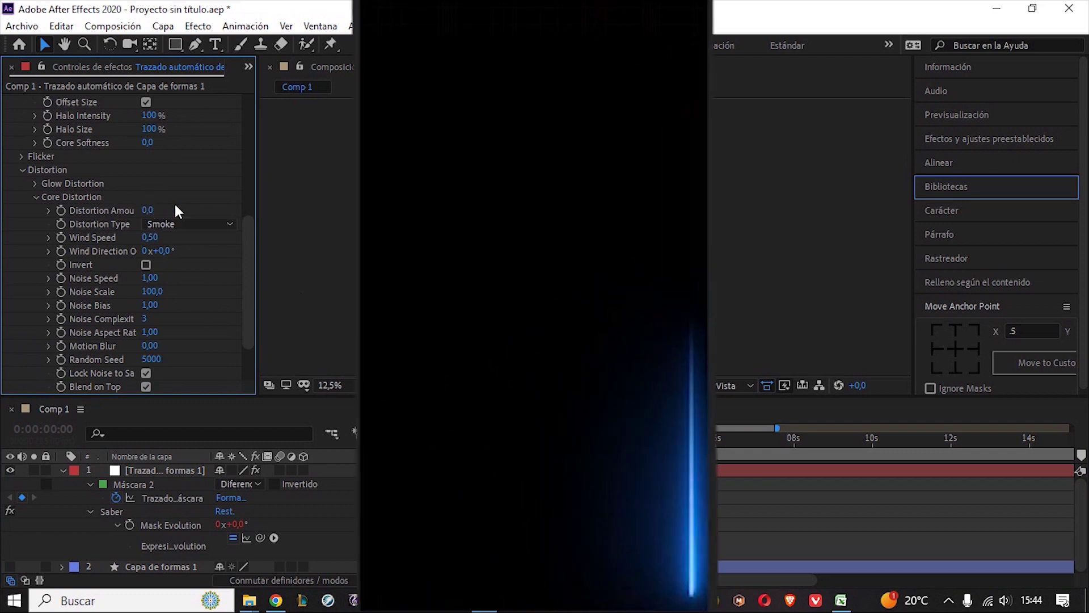
pyautogui.click(148, 210)
pyautogui.write('30')
pyautogui.press('Return')
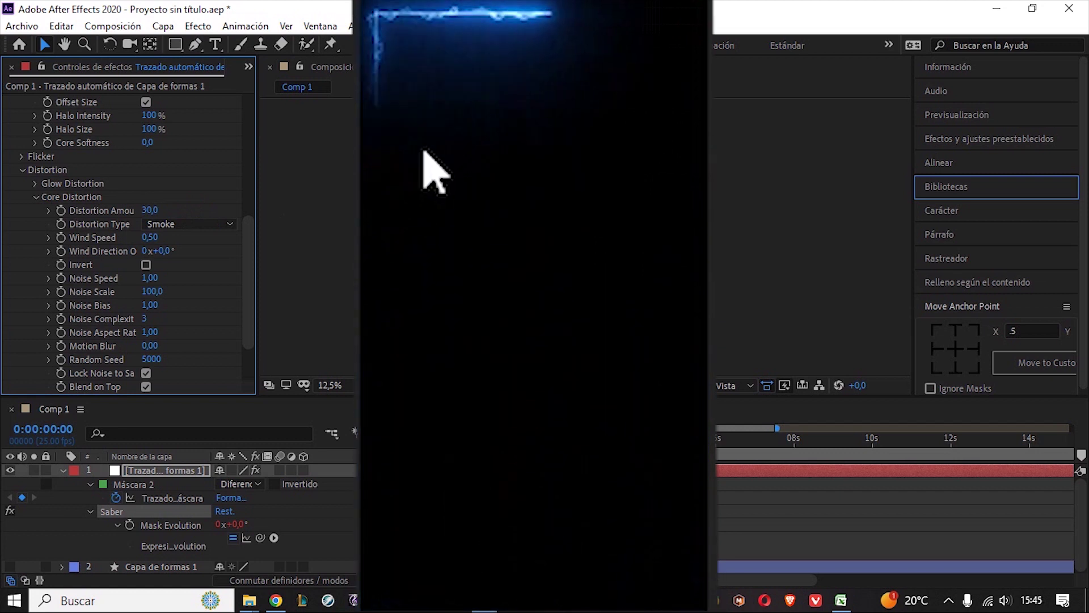
pyautogui.press('space')
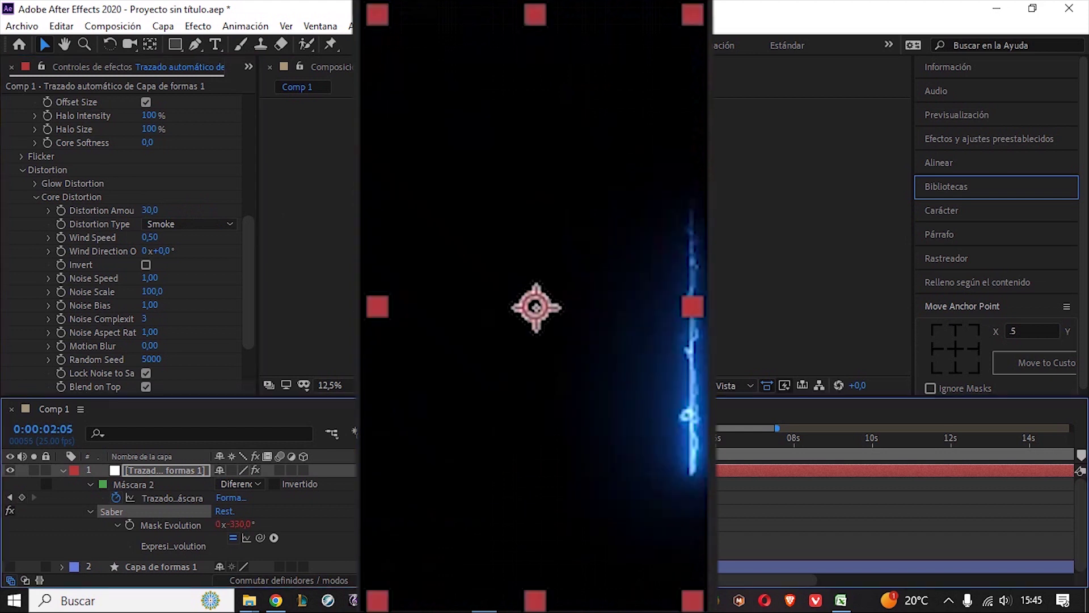
pyautogui.press('space')
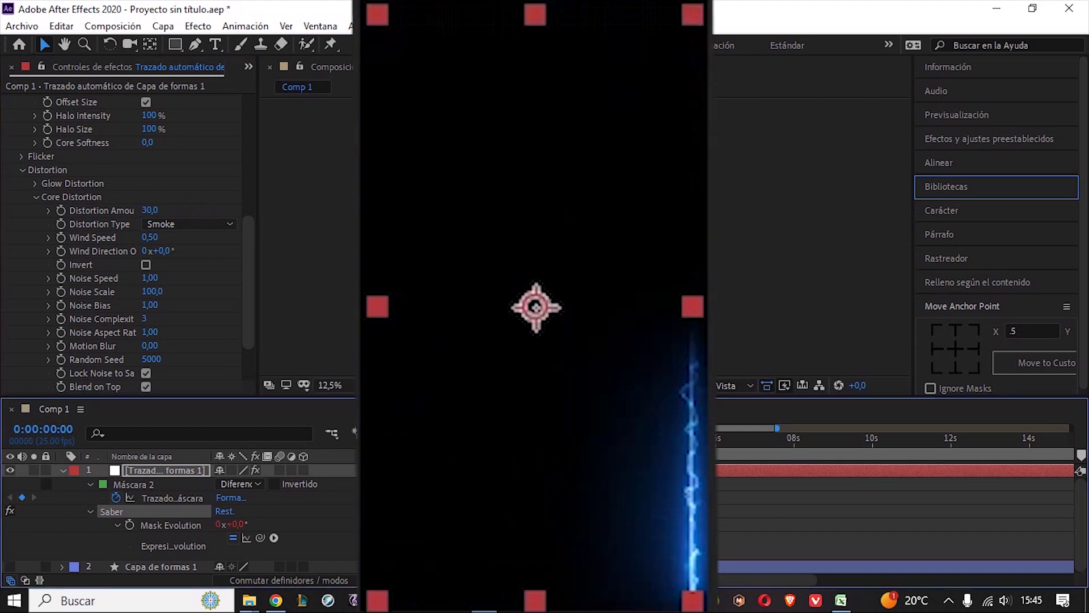
# Try a Saber Glow Intensity of 100% and undo the change.
pyautogui.scroll(5, 207, 290)
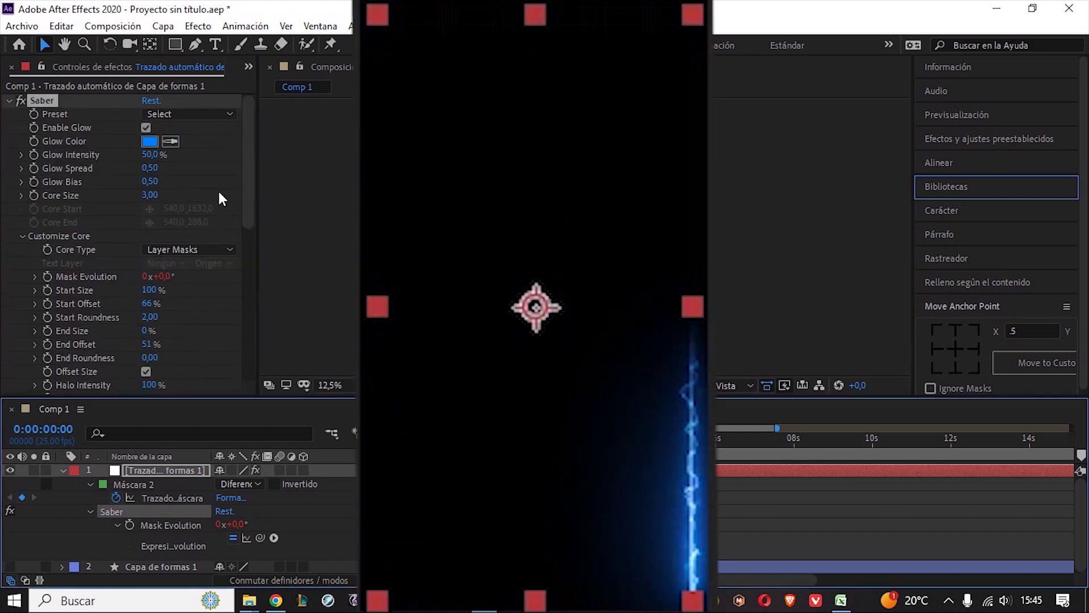
pyautogui.click(150, 155)
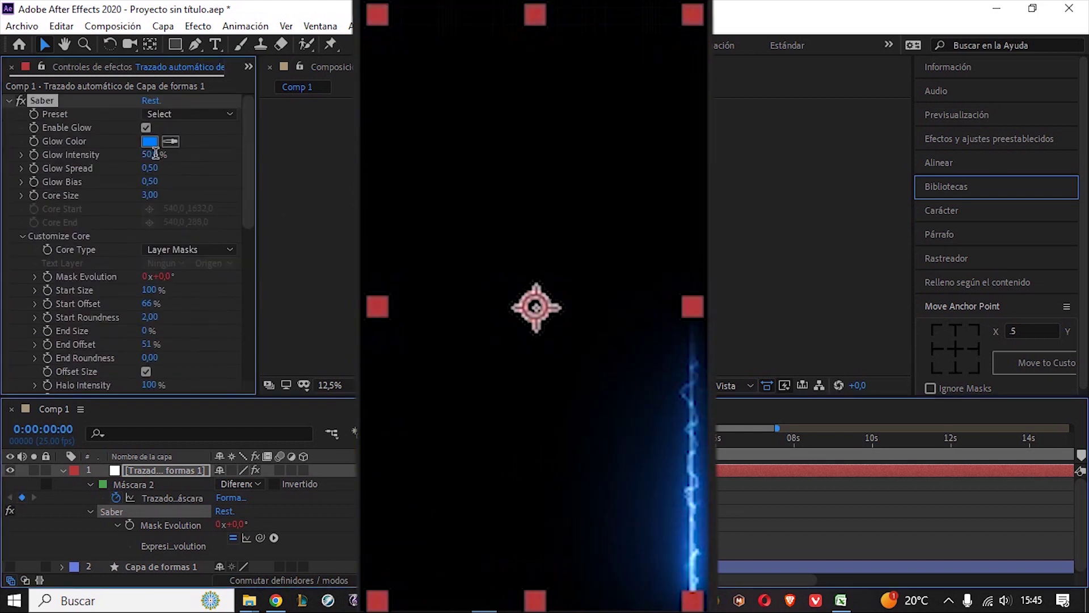
pyautogui.write('1')
pyautogui.press('Return')
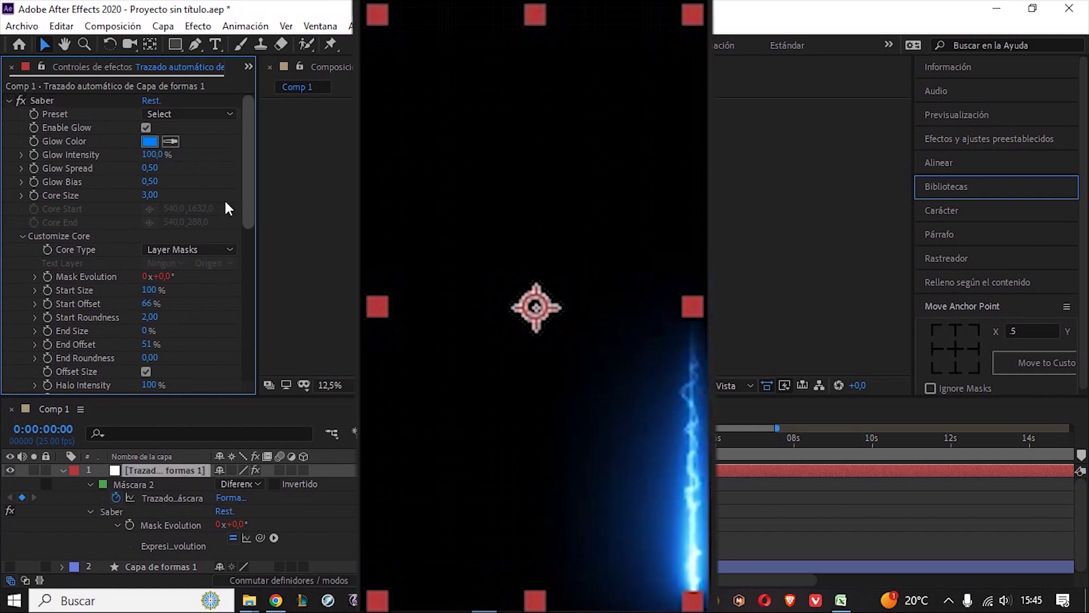
pyautogui.hotkey('ctrl', 'z')
# Try magenta as Saber's Glow Color.
pyautogui.click(152, 141)
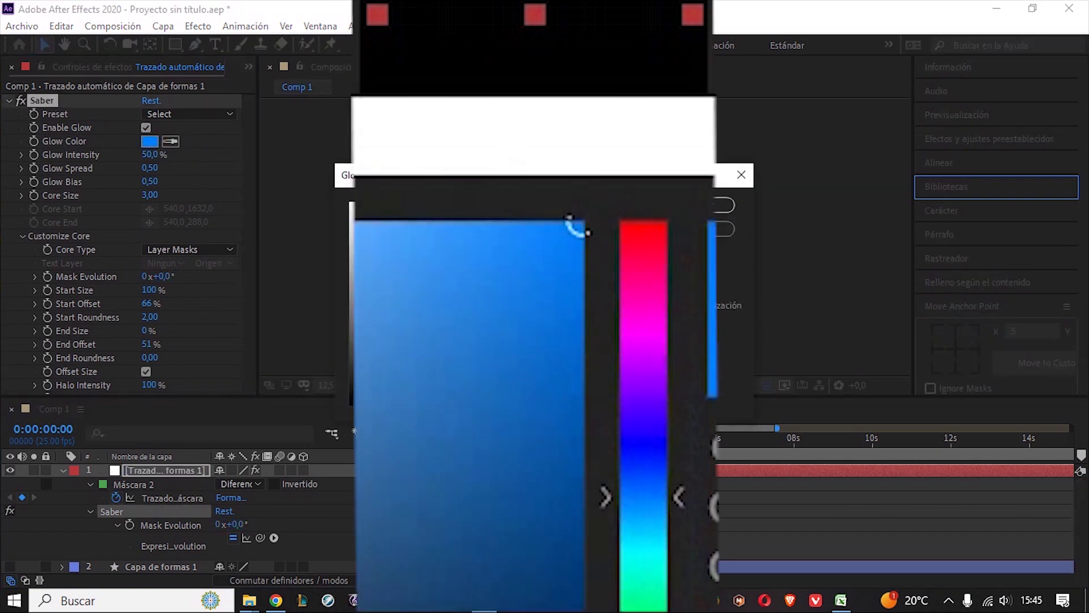
pyautogui.click(643, 323)
pyautogui.press('Return')
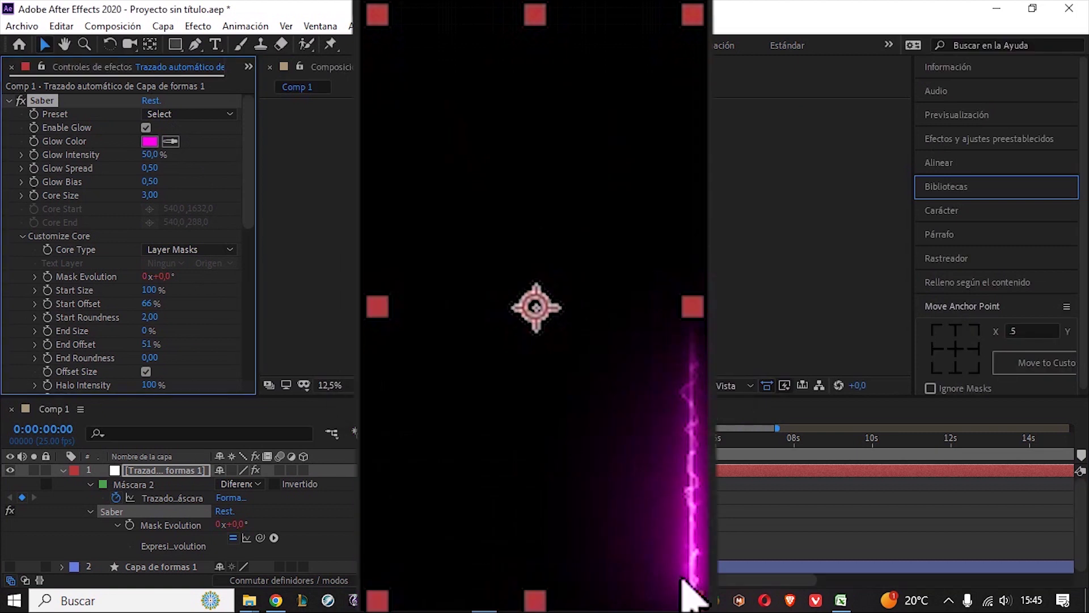
# Try the Cellular preset in Saber, preview it, and undo back to the blue distorted line.
pyautogui.click(208, 113)
pyautogui.click(238, 94)
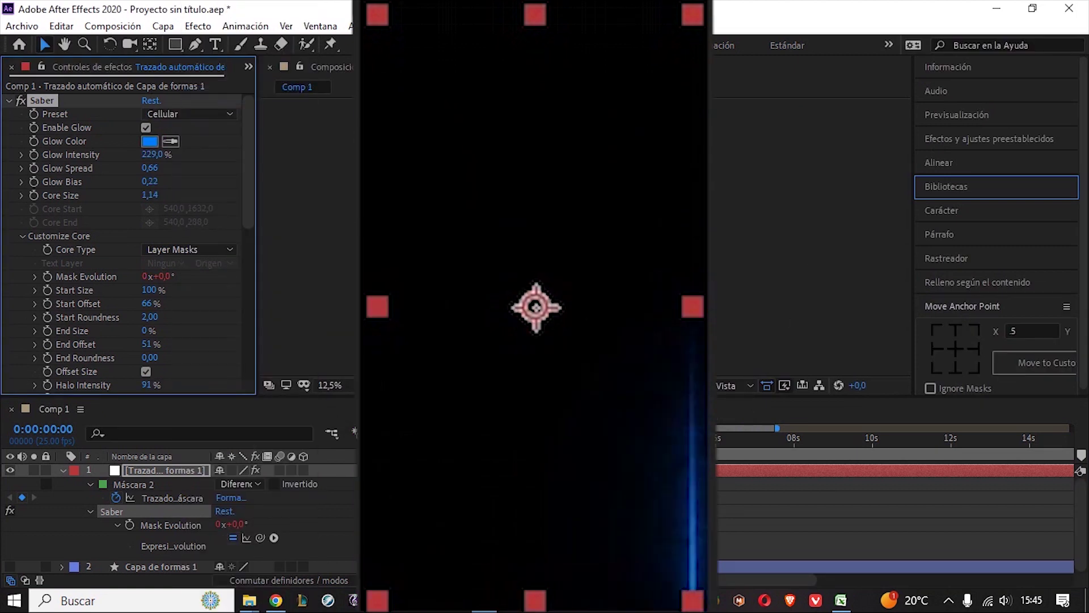
pyautogui.press('space')
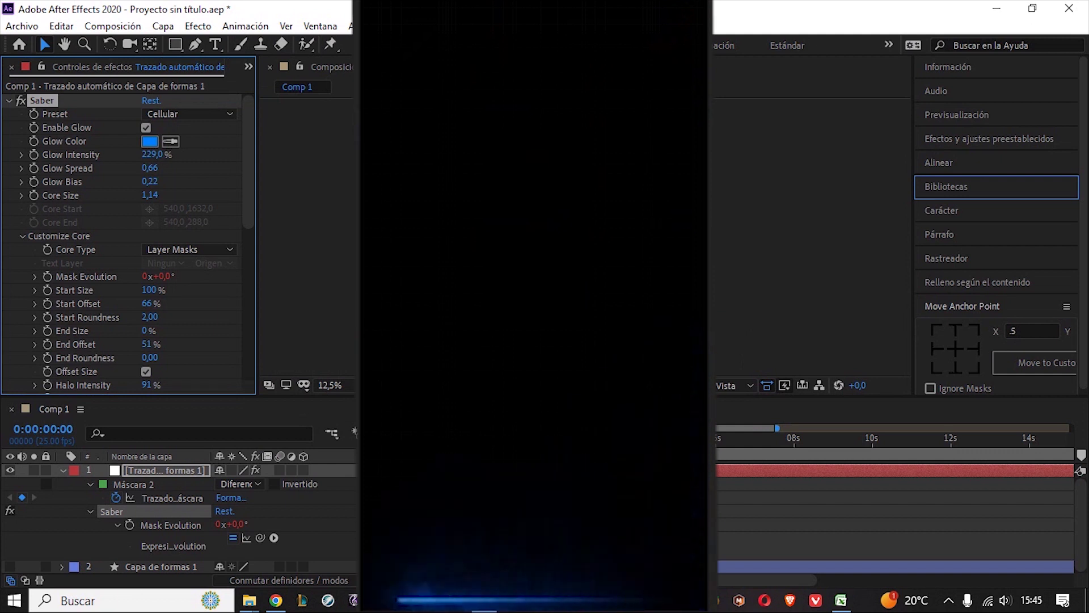
pyautogui.press('space')
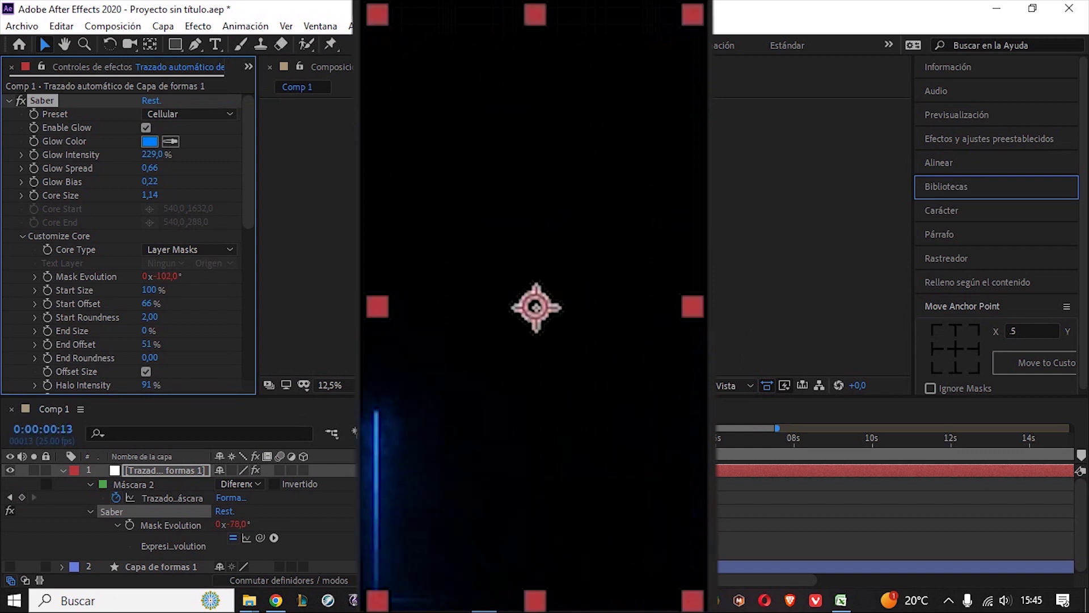
pyautogui.press('Home')
pyautogui.hotkey('ctrl', 'z')
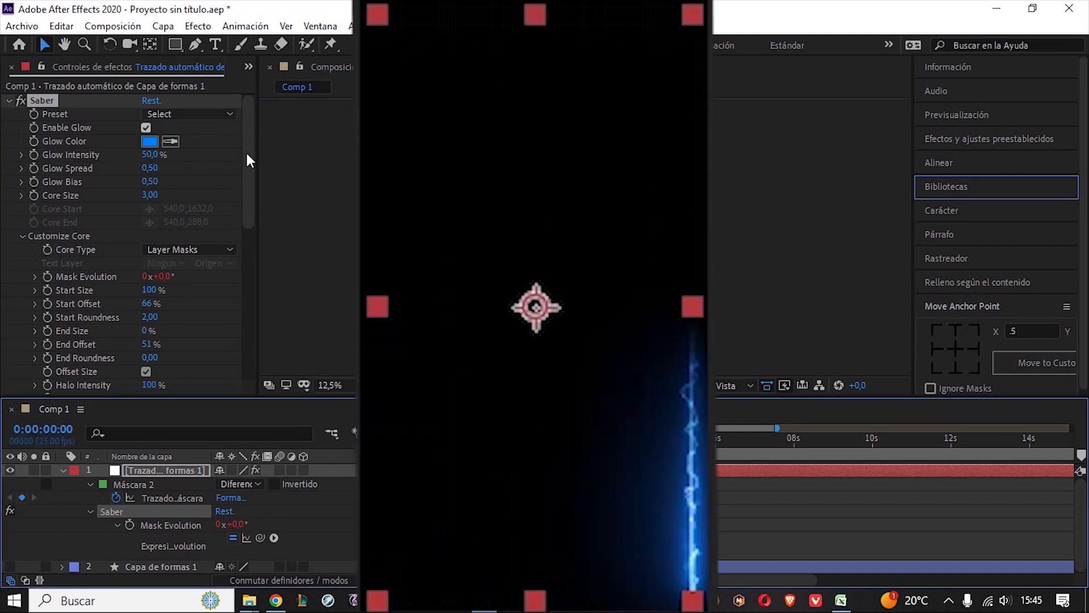
# Play the blue distorted line's animation around the frame with the original Saber settings.
pyautogui.press('space')
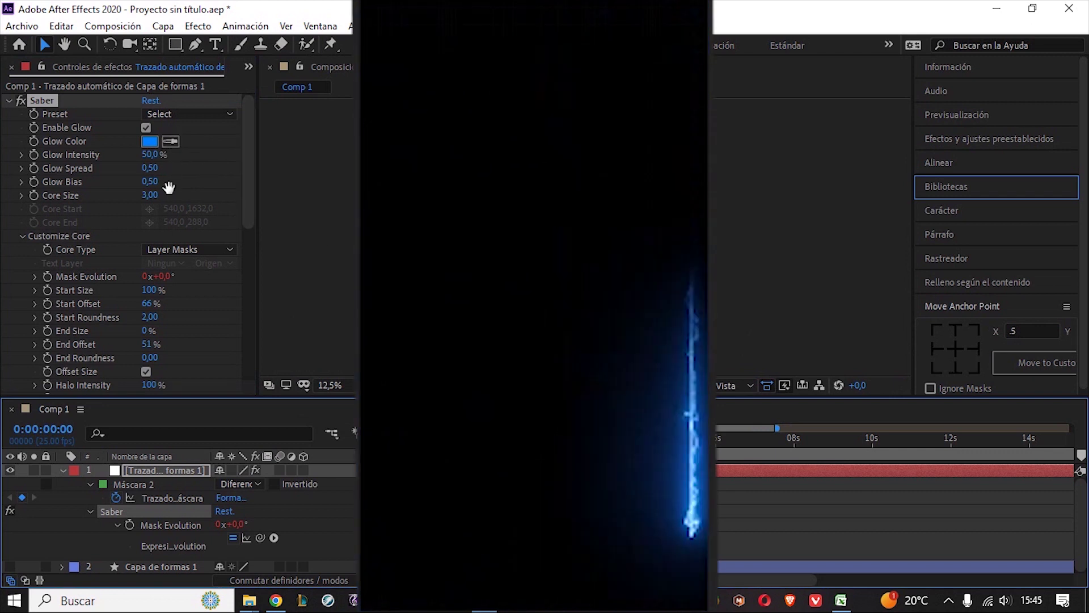
pyautogui.moveTo(150, 195); pyautogui.dragTo(118, 195)
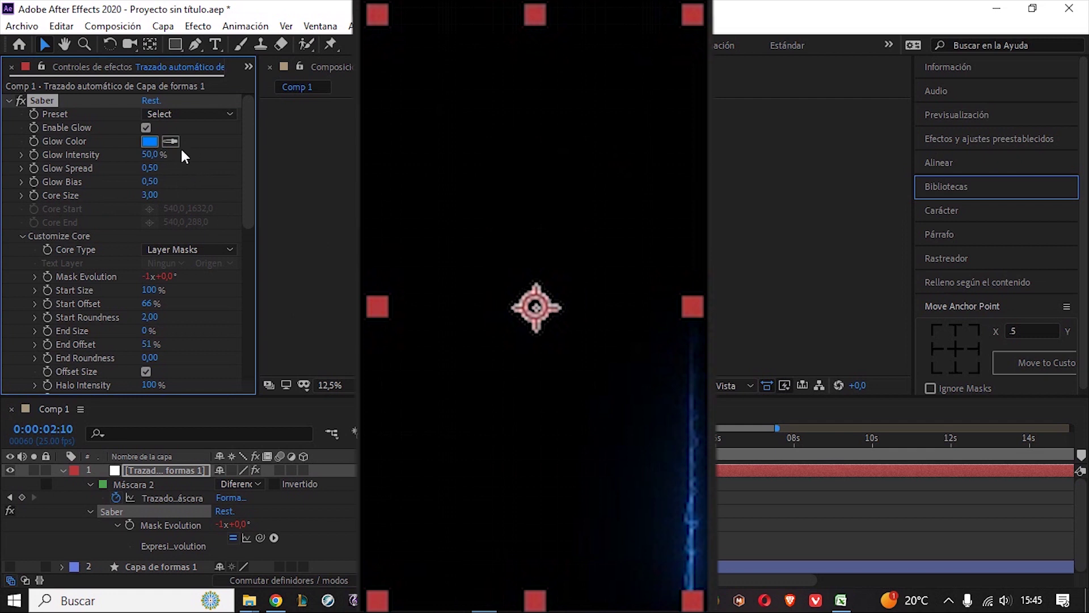
pyautogui.press('space')
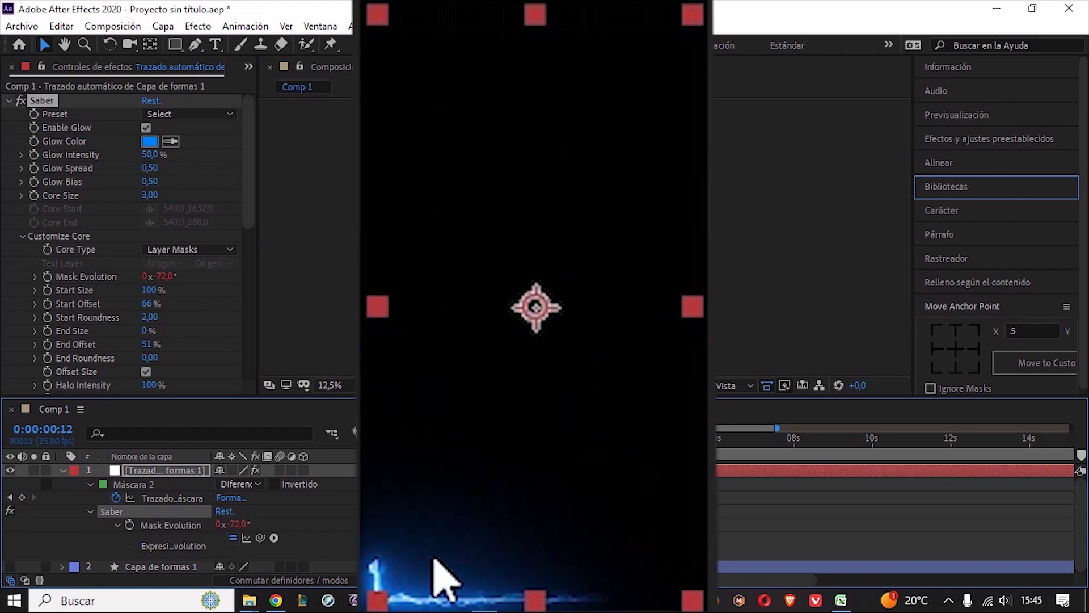
# Collapse the auto-traced Saber layer's properties, duplicate the layer, and preview the composition.
pyautogui.click(61, 472)
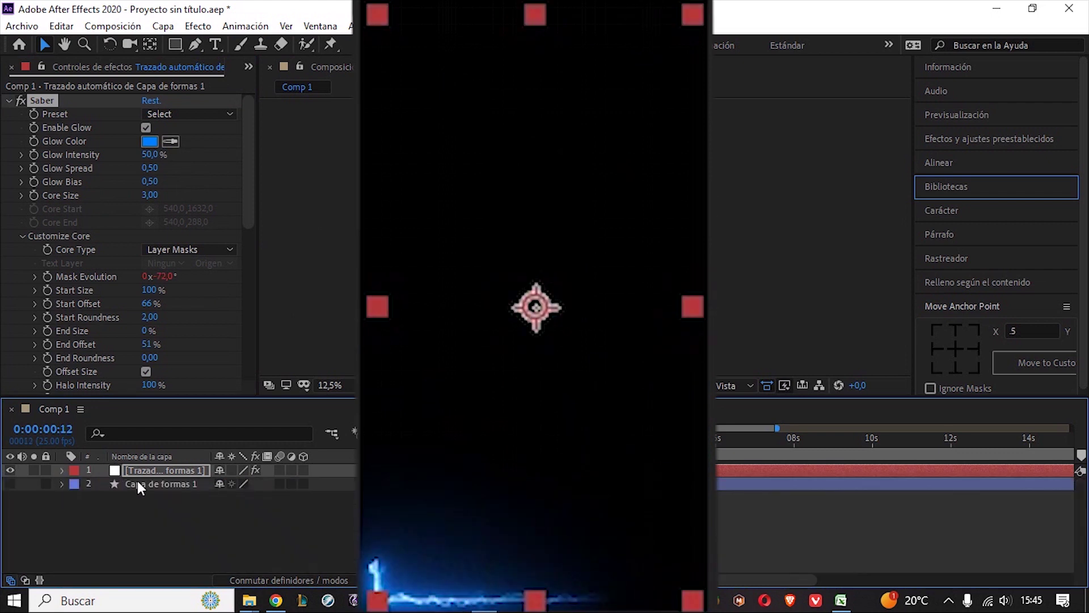
pyautogui.click(151, 472)
pyautogui.hotkey('ctrl', 'd')
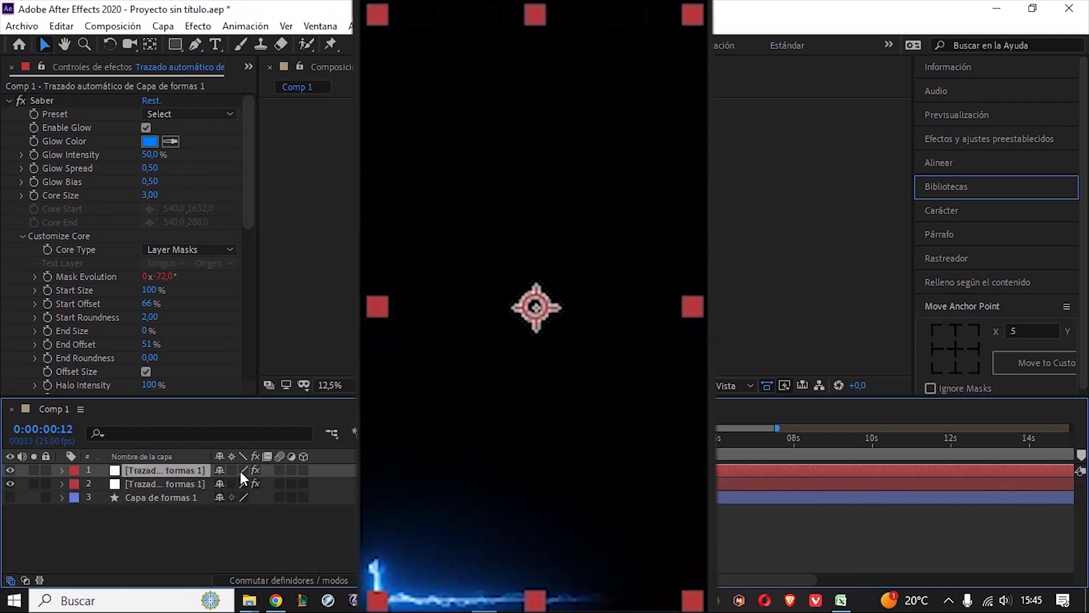
pyautogui.press('space')
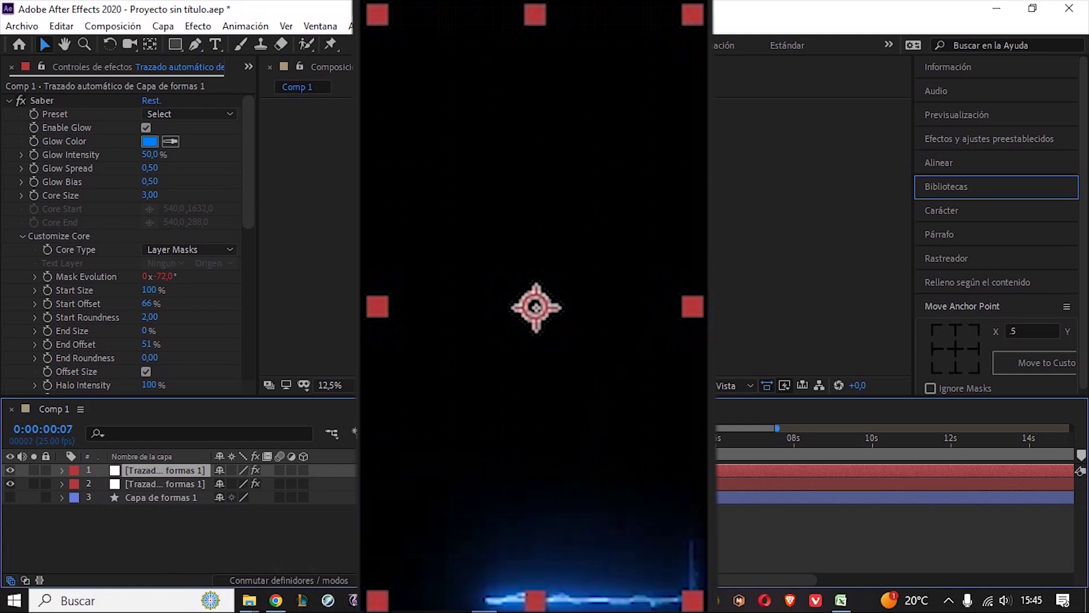
pyautogui.press('space')
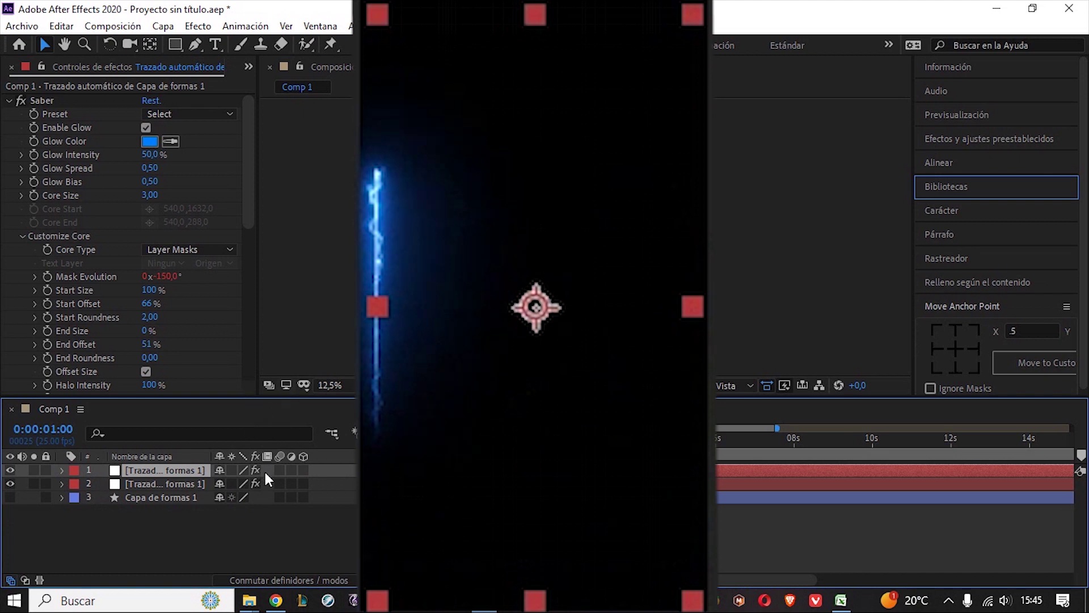
# Set the duplicated Saber layer's rotation to 180°.
pyautogui.press('r')
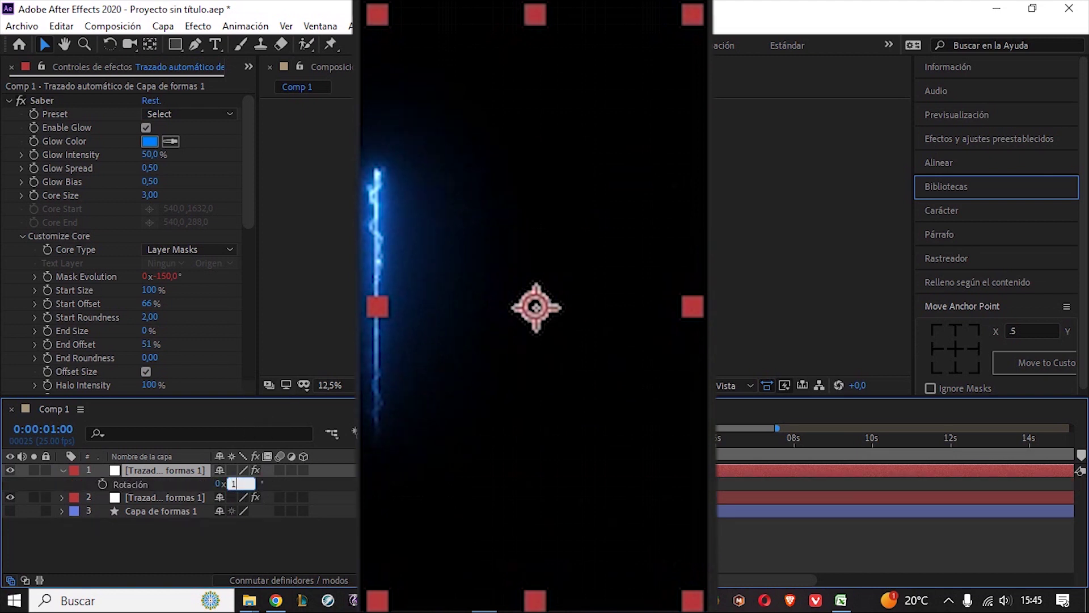
pyautogui.write('180')
pyautogui.press('Return')
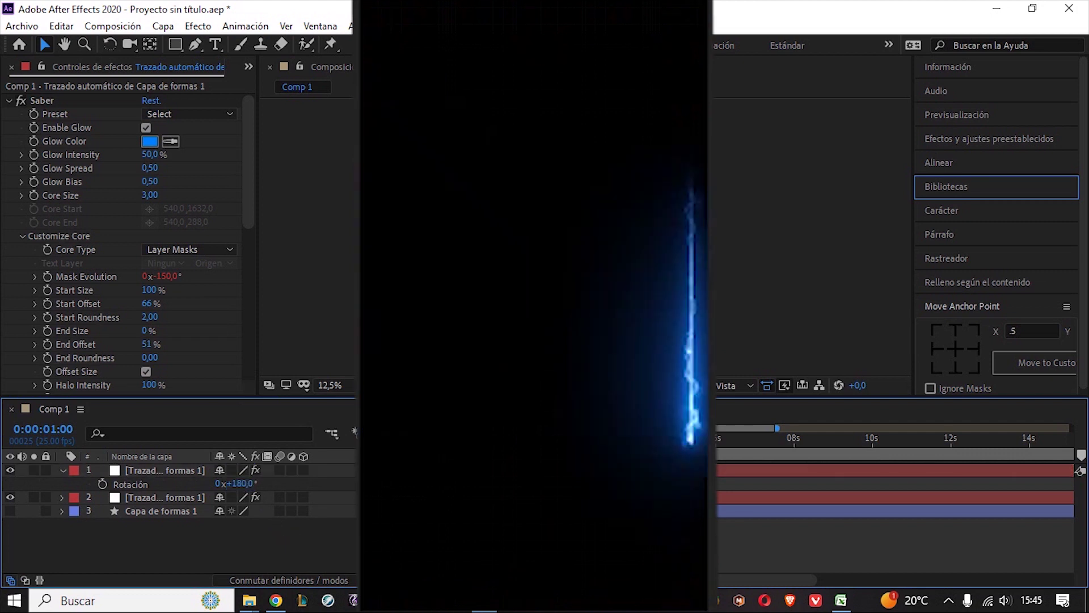
# Set Saber's Composite Settings to Transparent on the 180° rotated duplicate layer and preview the composition.
pyautogui.press('space')
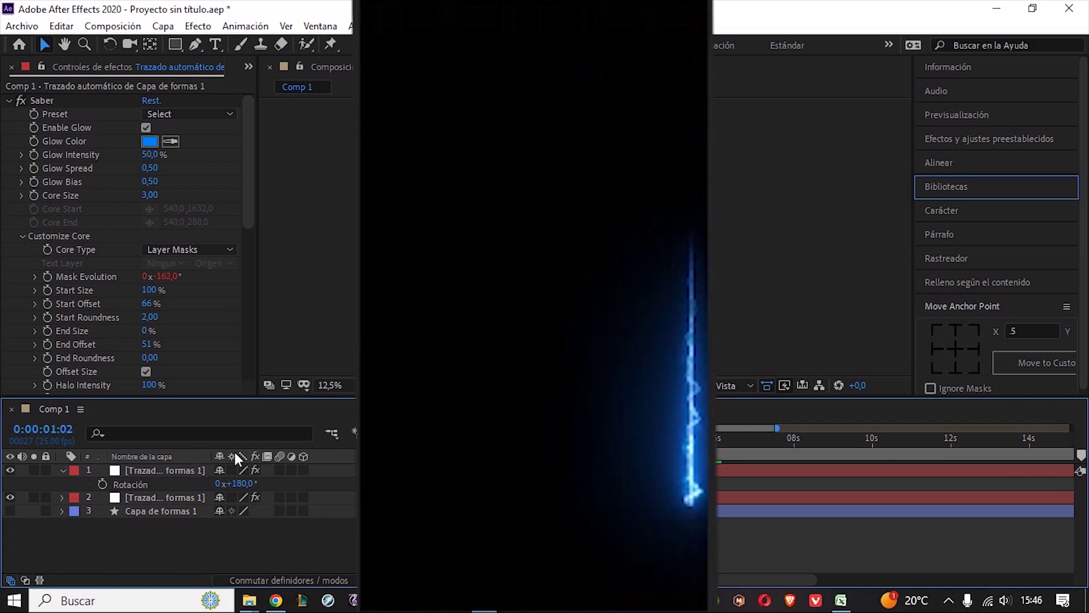
pyautogui.click(192, 468)
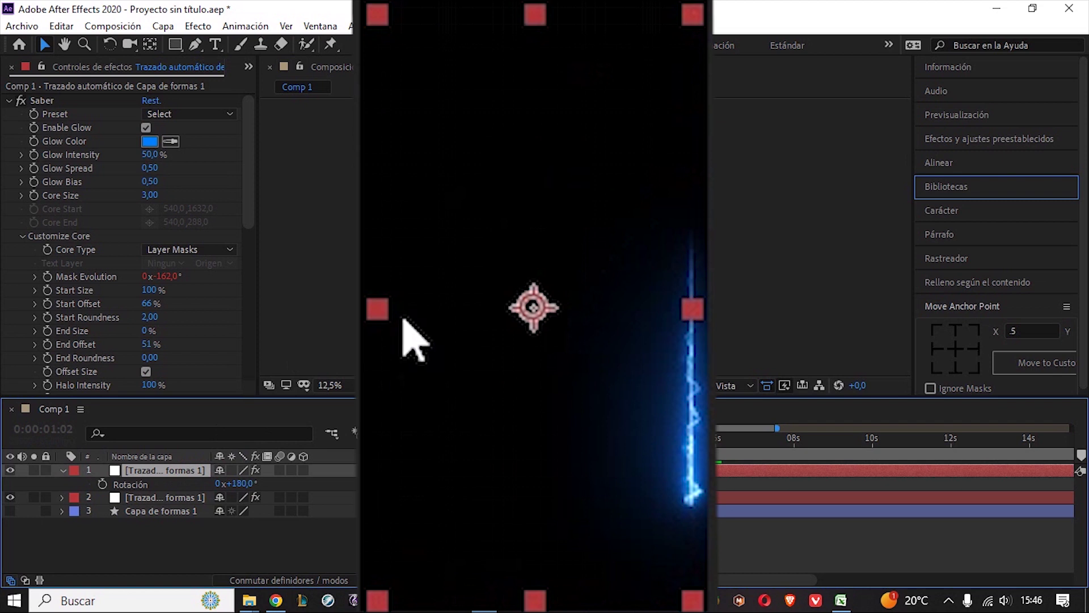
pyautogui.scroll(-10, 100, 254)
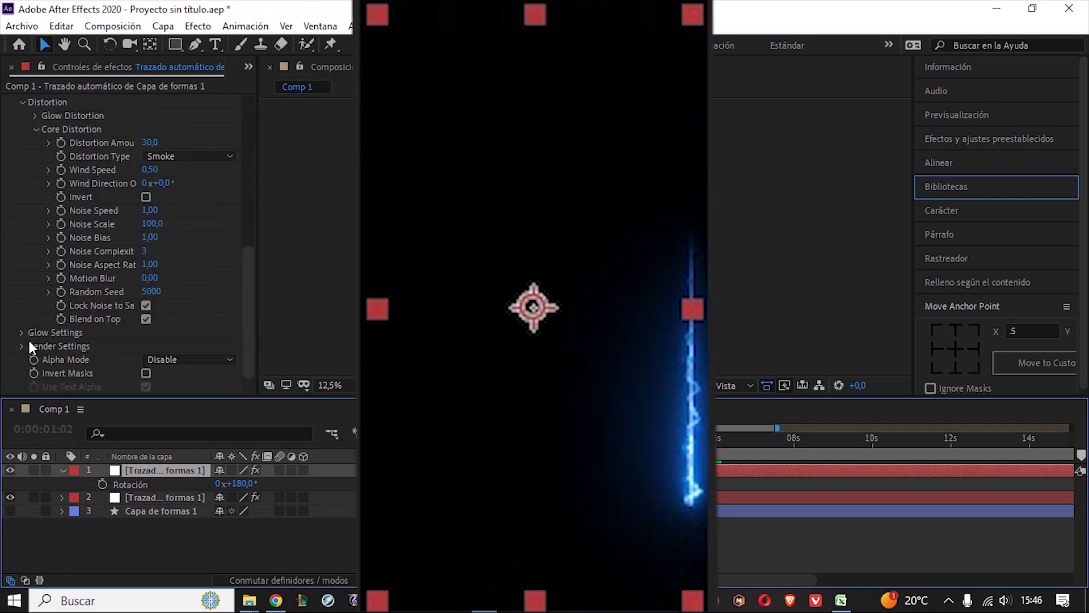
pyautogui.click(22, 345)
pyautogui.scroll(-3, 137, 345)
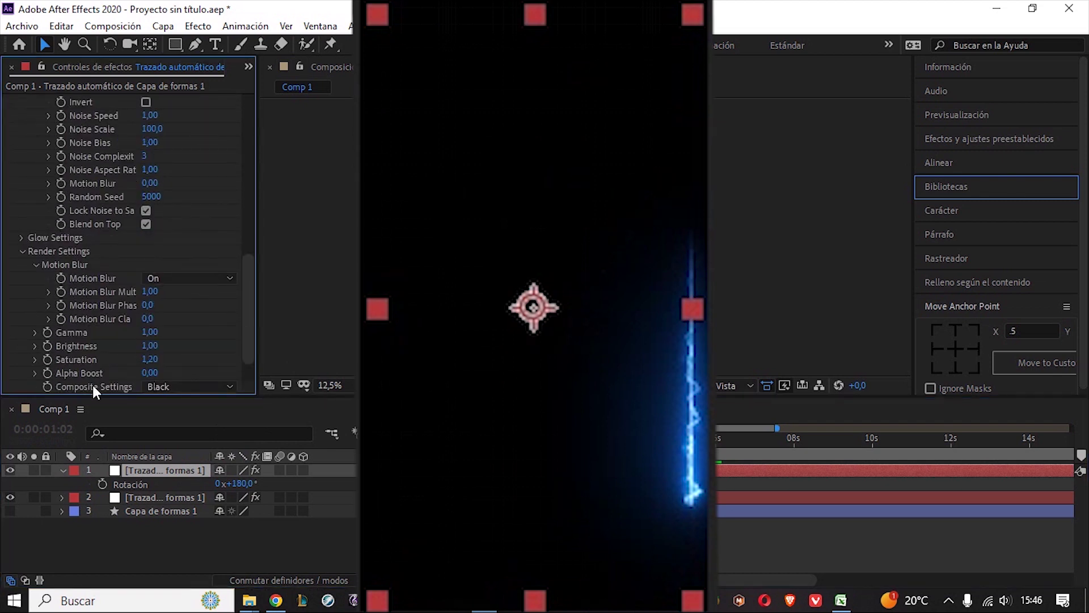
pyautogui.click(163, 386)
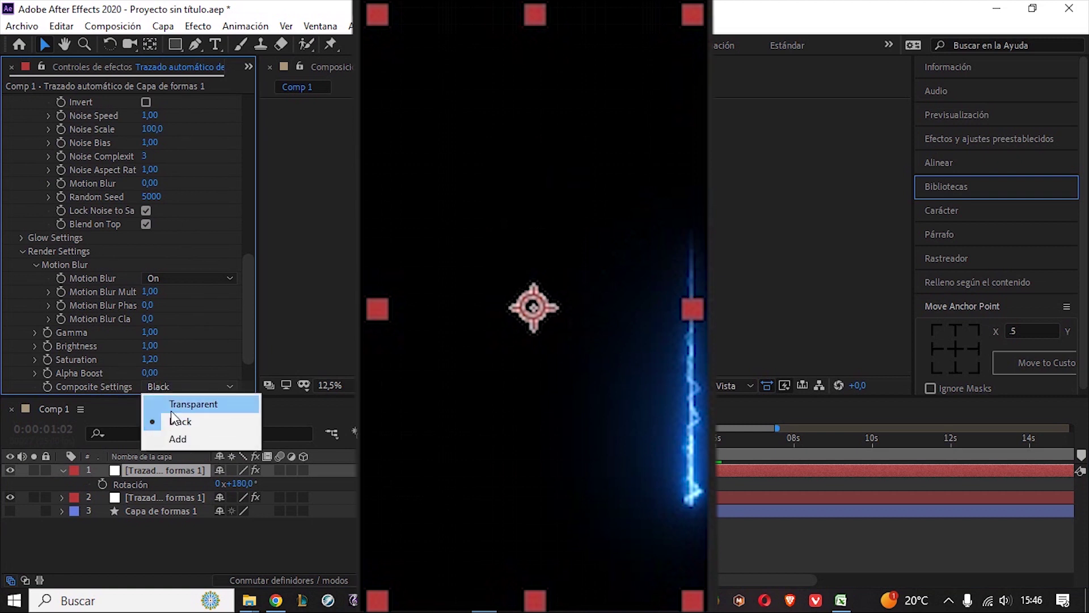
pyautogui.click(177, 403)
pyautogui.press('space')
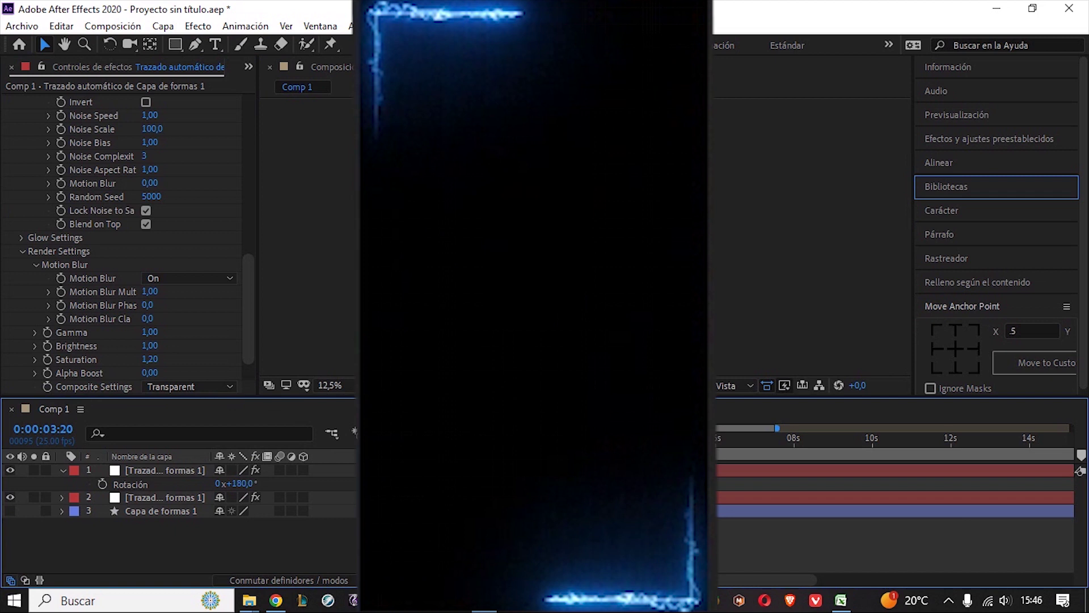
# Change the rotated duplicate's Saber glow color to magenta pink and preview both lines.
pyautogui.click(186, 471)
pyautogui.scroll(5, 199, 170)
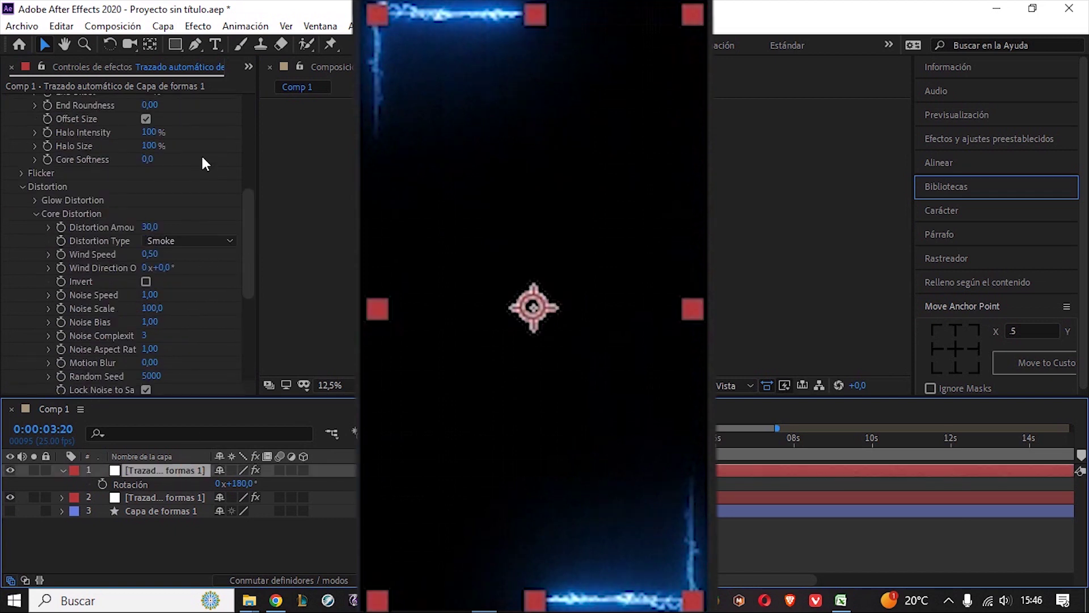
pyautogui.scroll(6, 200, 154)
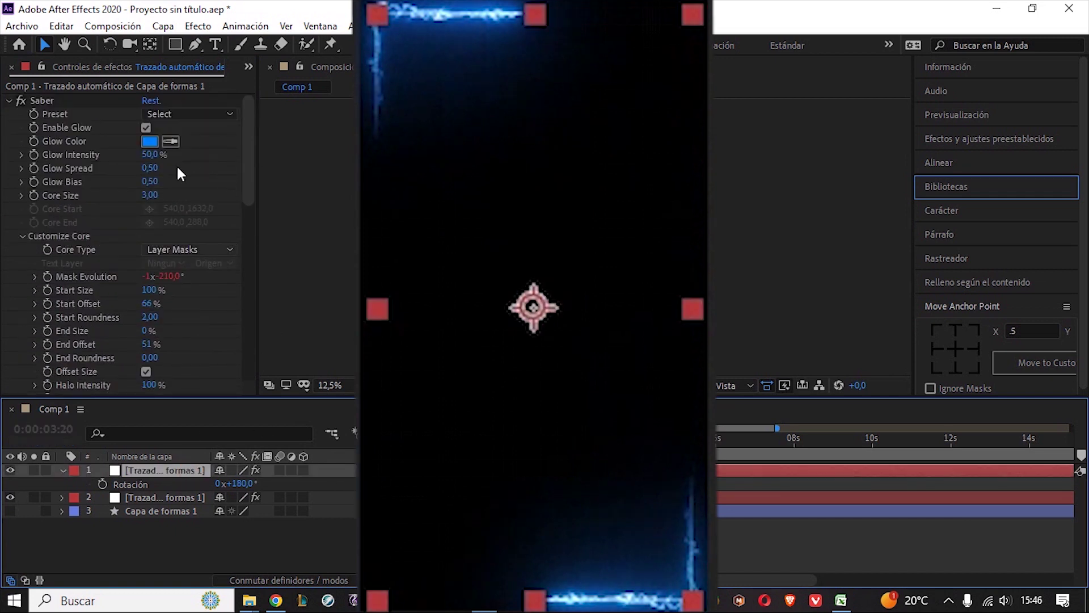
pyautogui.click(149, 141)
pyautogui.moveTo(644, 499); pyautogui.dragTo(644, 312)
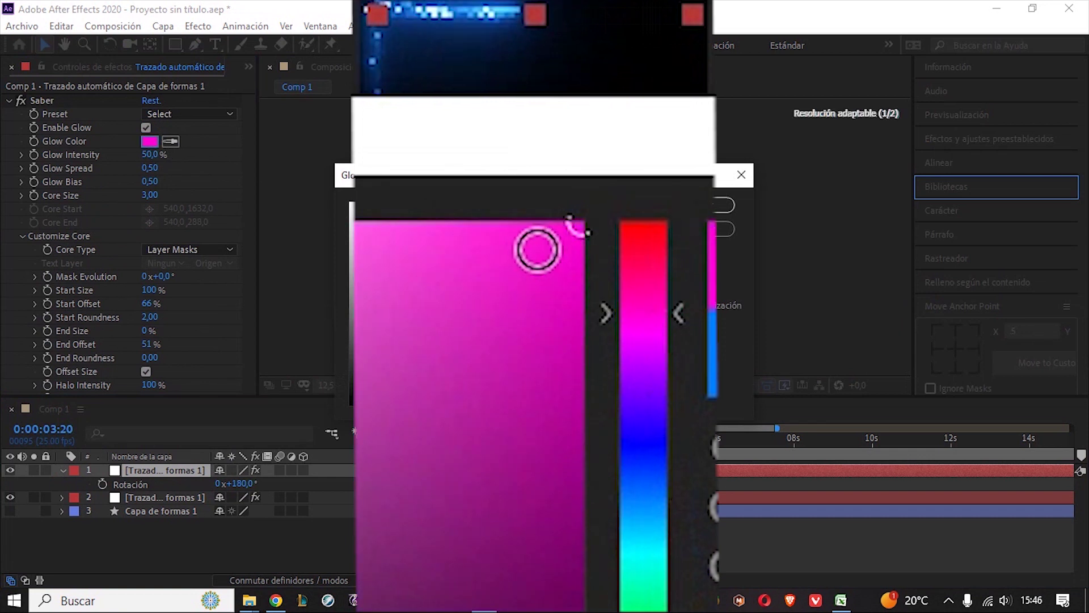
pyautogui.press('Return')
pyautogui.press('space')
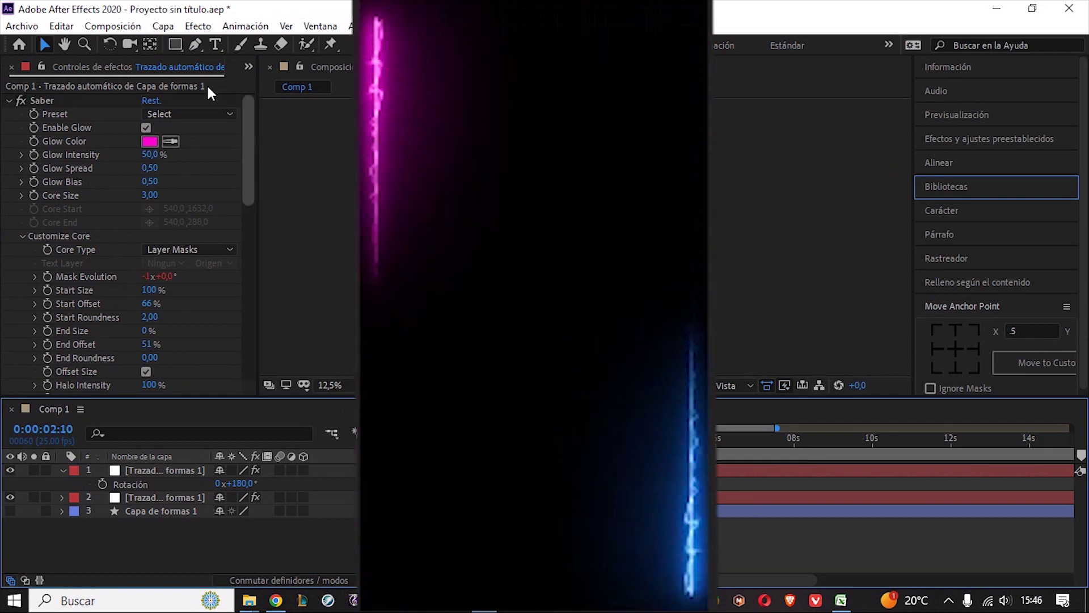
# Add the Excentricidades-de-famosos video beneath all layers of Comp 1 and return to the first frame.
pyautogui.hotkey('ctrl', '0')
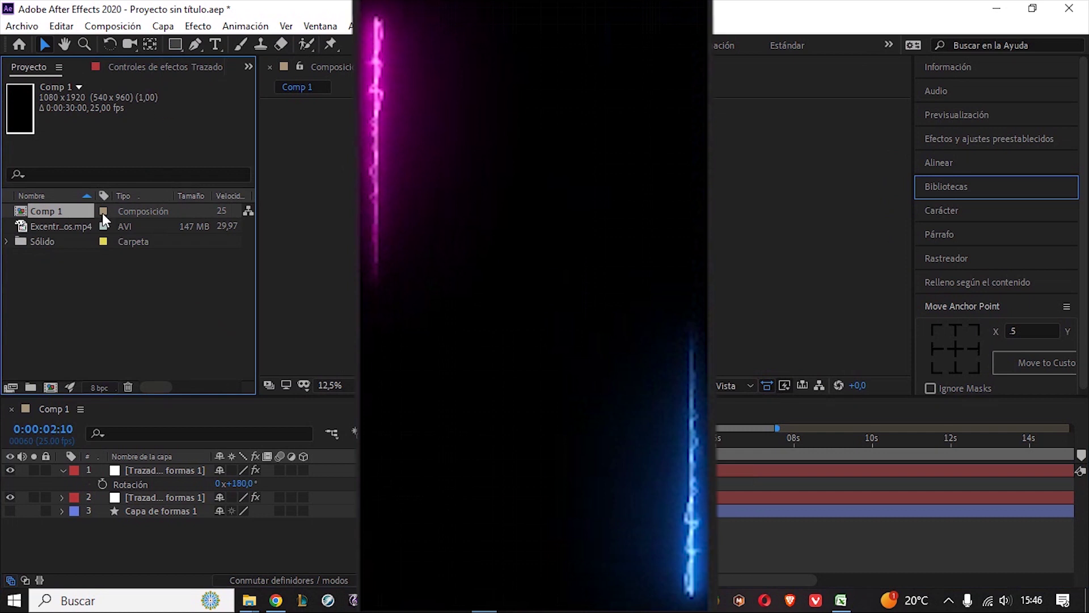
pyautogui.moveTo(84, 218); pyautogui.dragTo(208, 526)
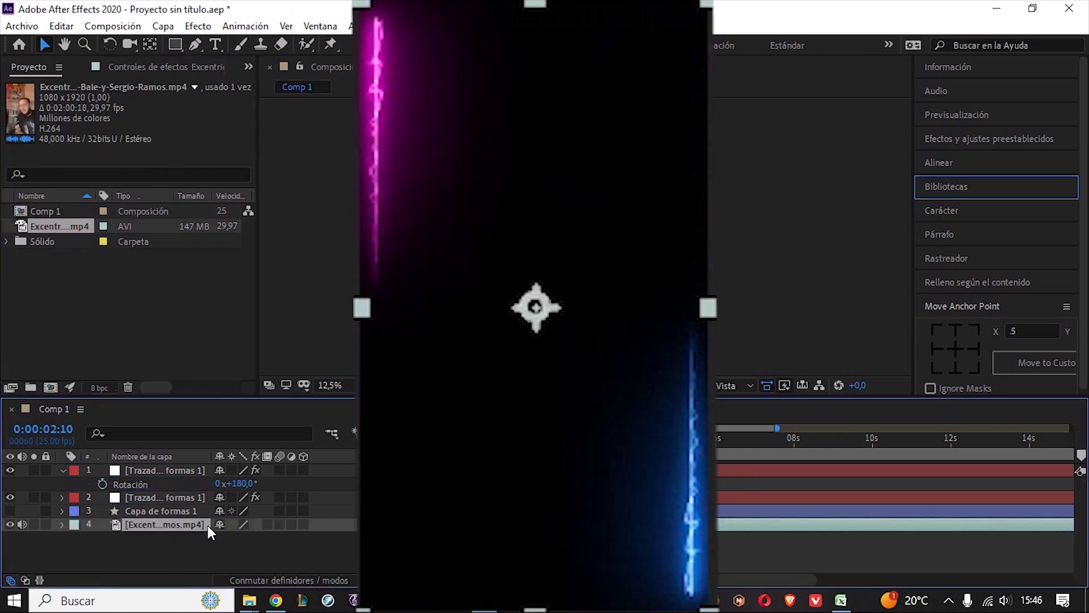
pyautogui.press('Home')
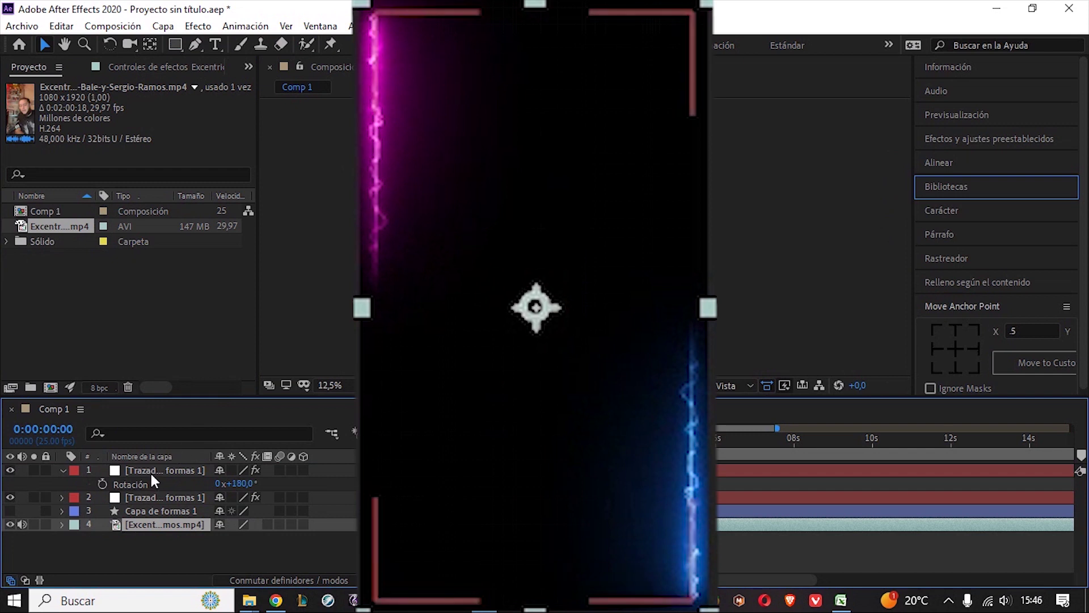
# Set Saber's Composite Settings to Transparent on the original blue line's layer.
pyautogui.click(151, 470)
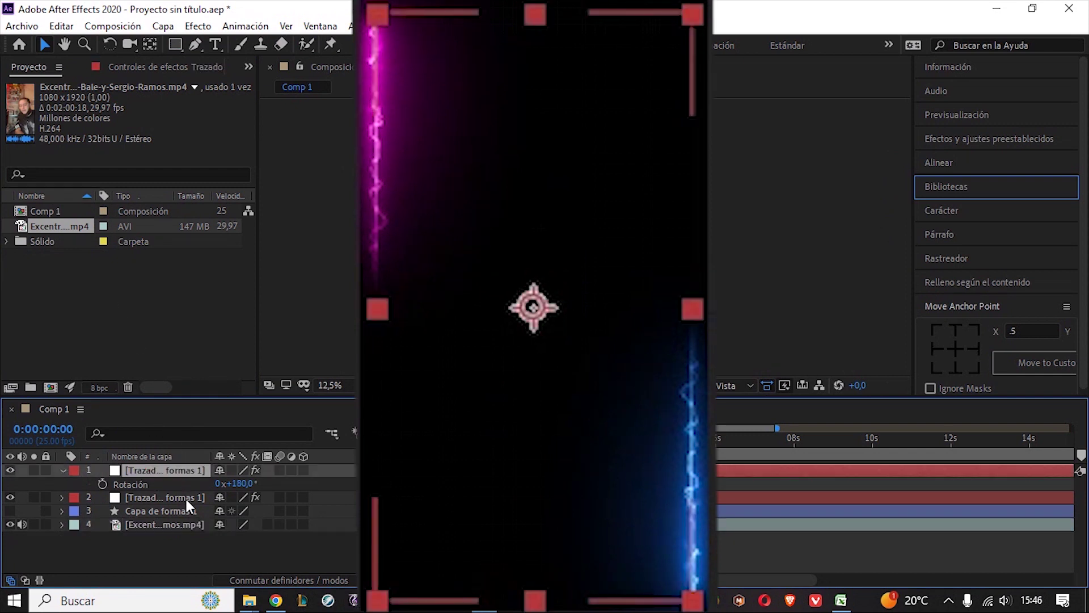
pyautogui.click(168, 67)
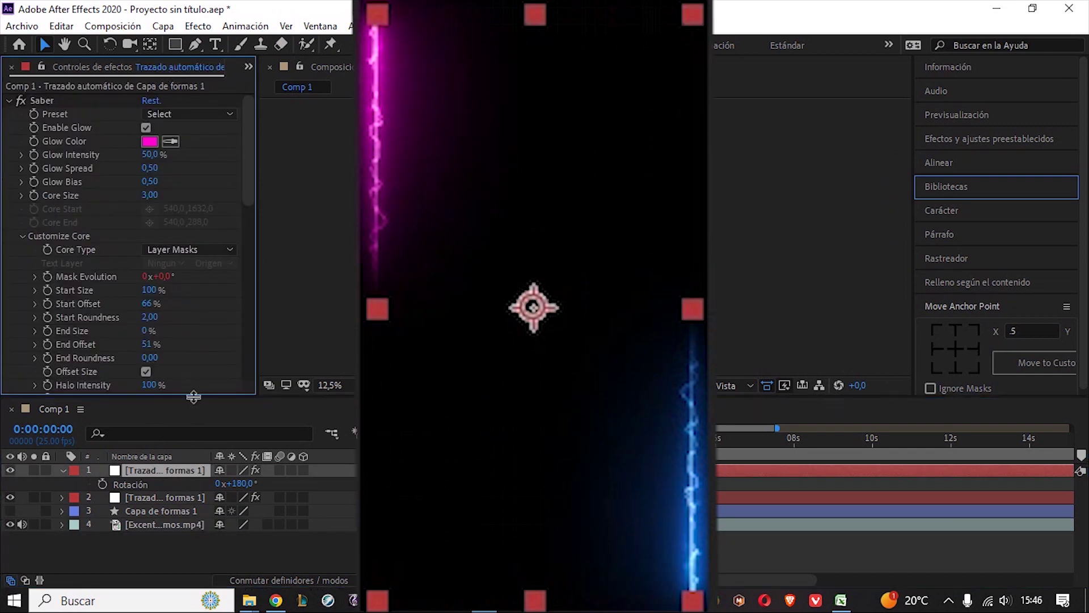
pyautogui.click(173, 498)
pyautogui.scroll(-10, 123, 329)
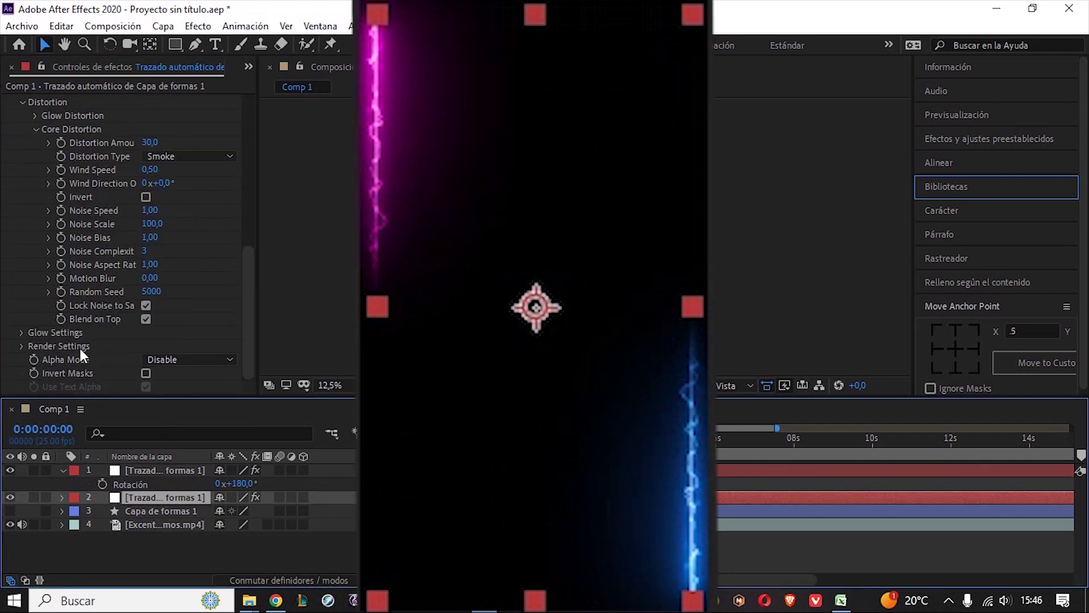
pyautogui.click(21, 346)
pyautogui.scroll(-3, 34, 346)
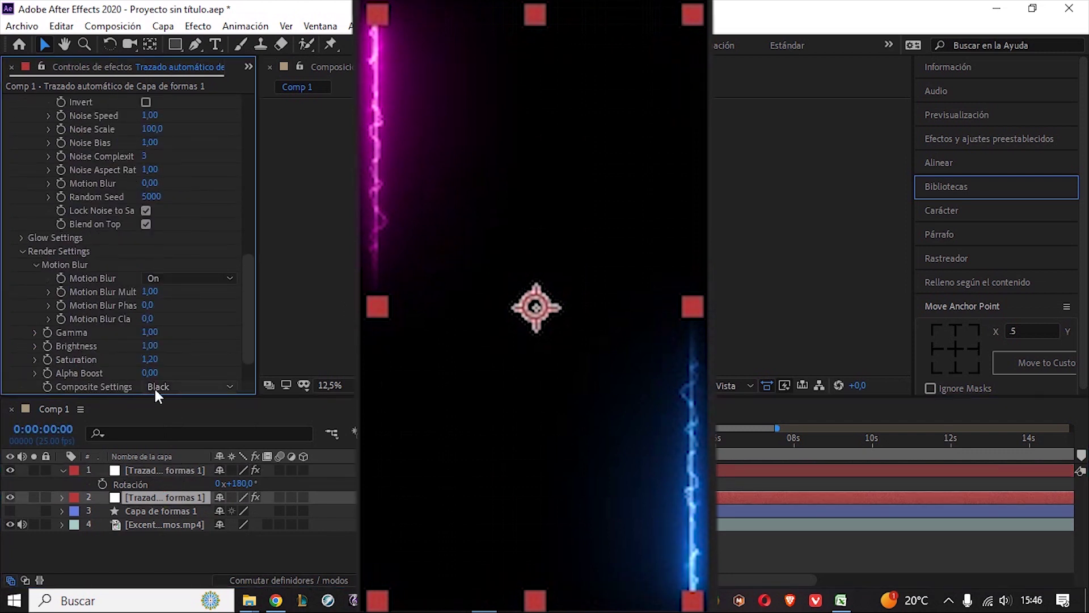
pyautogui.click(182, 387)
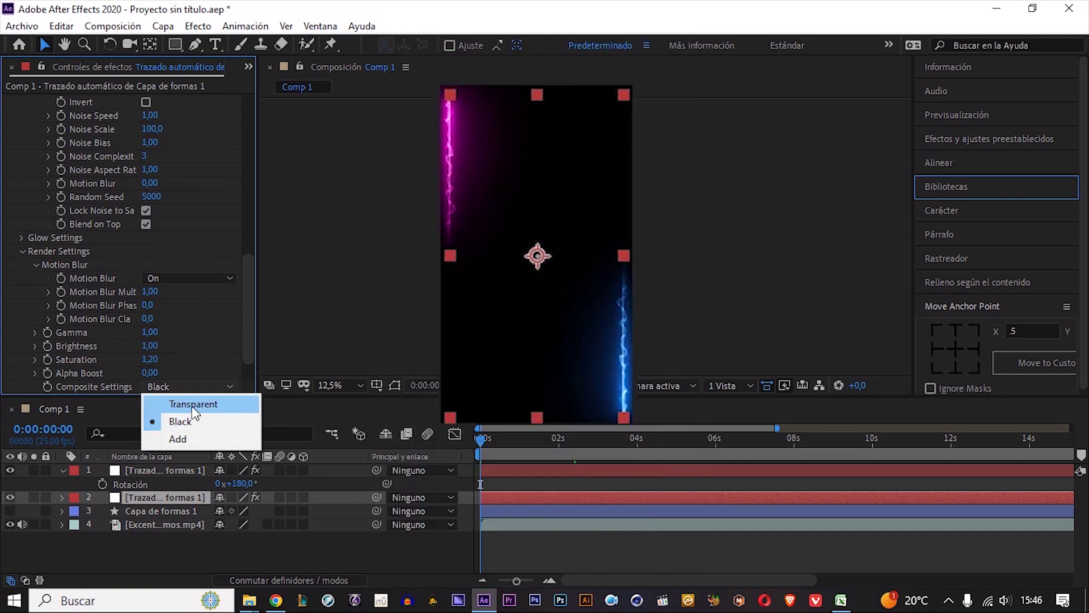
pyautogui.click(187, 401)
# Mute the video layer's audio, preview the lines over the footage, and return the playhead to the start.
pyautogui.press('space')
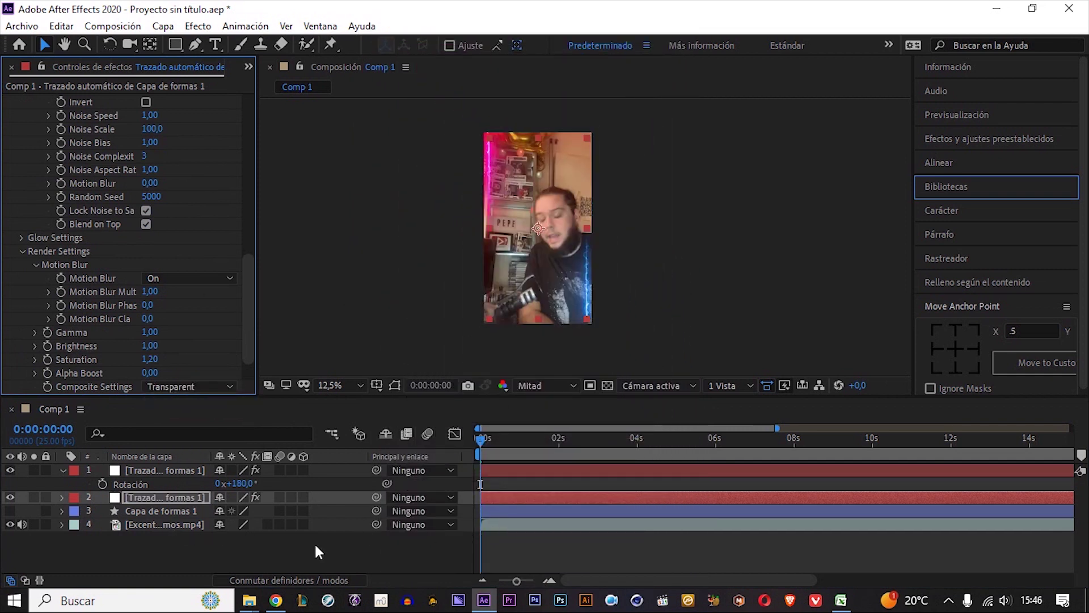
pyautogui.click(21, 524)
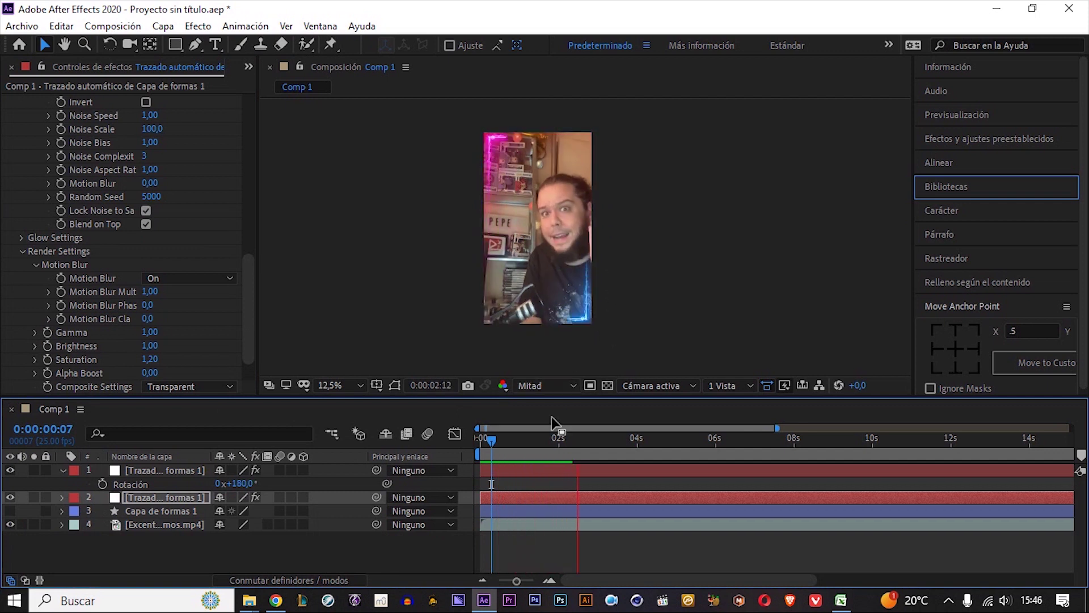
pyautogui.click(533, 440)
pyautogui.moveTo(533, 441); pyautogui.dragTo(448, 442)
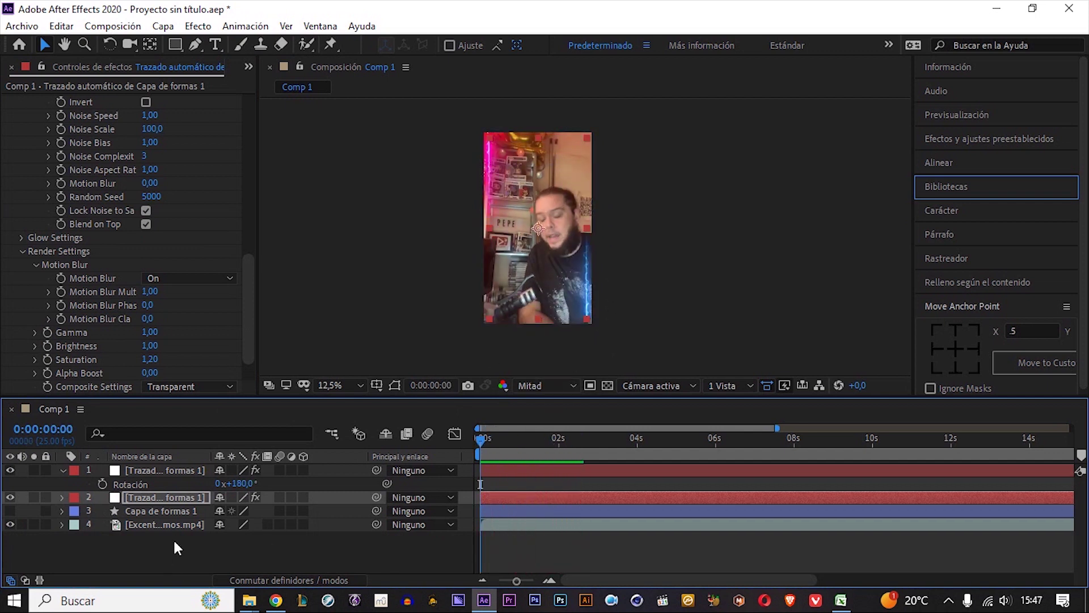
# Lower the video layer's opacity to 50%, reduce it further to 25%, and preview the composition.
pyautogui.click(166, 523)
pyautogui.press('t')
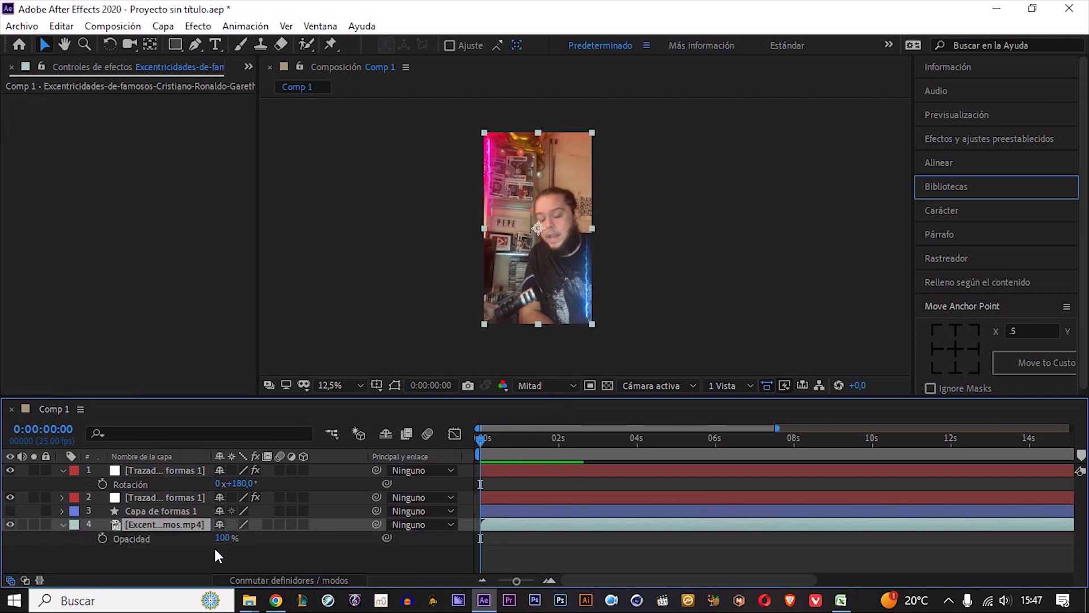
pyautogui.click(222, 537)
pyautogui.write('50')
pyautogui.press('Return')
pyautogui.click(228, 537)
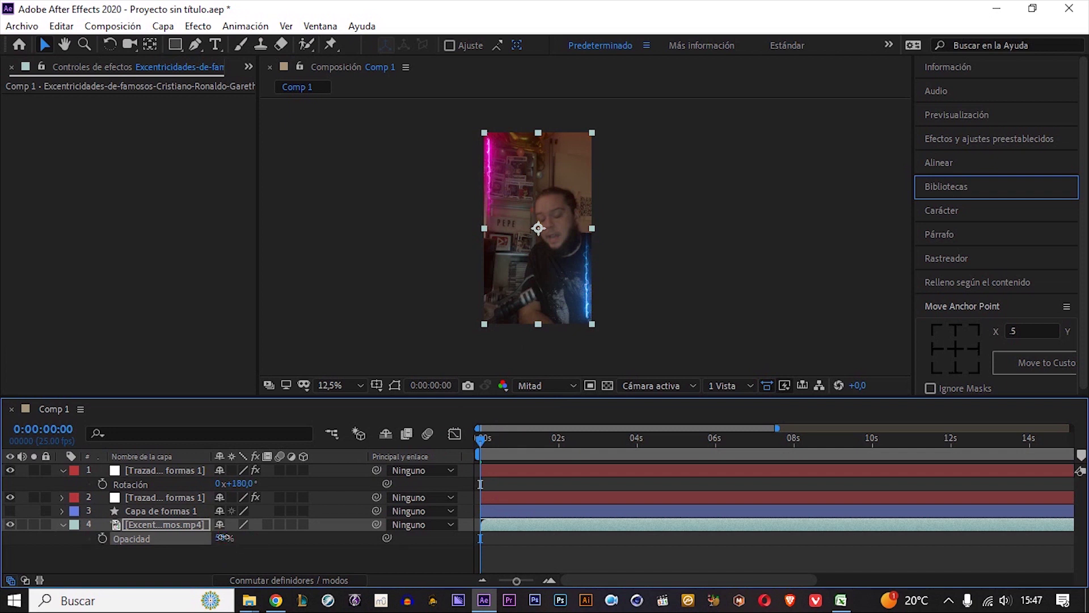
pyautogui.write('25')
pyautogui.click(249, 556)
pyautogui.press('space')
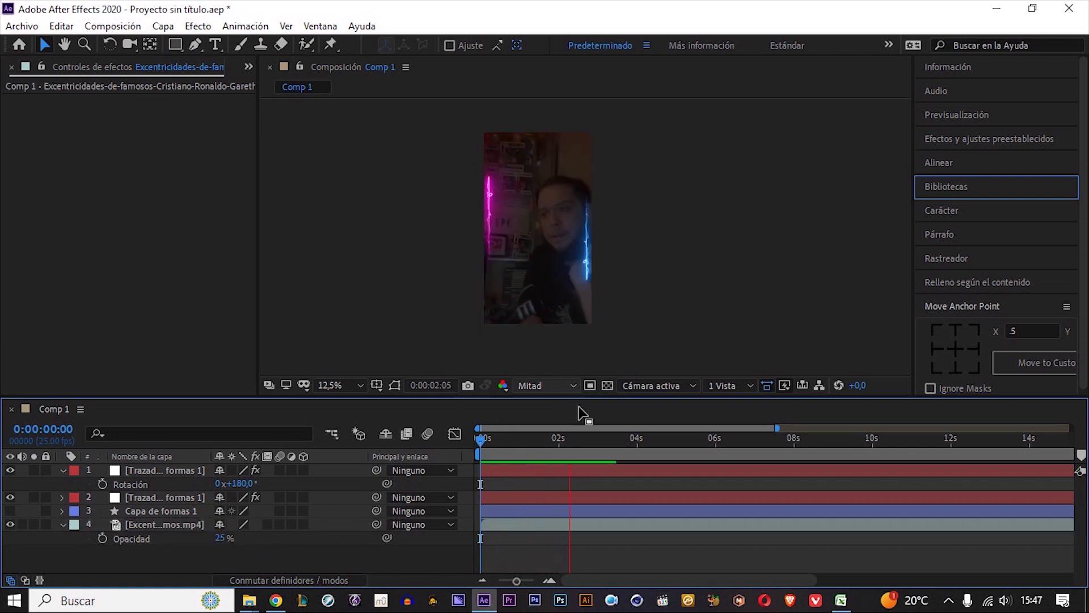
pyautogui.press('space')
pyautogui.press('space')
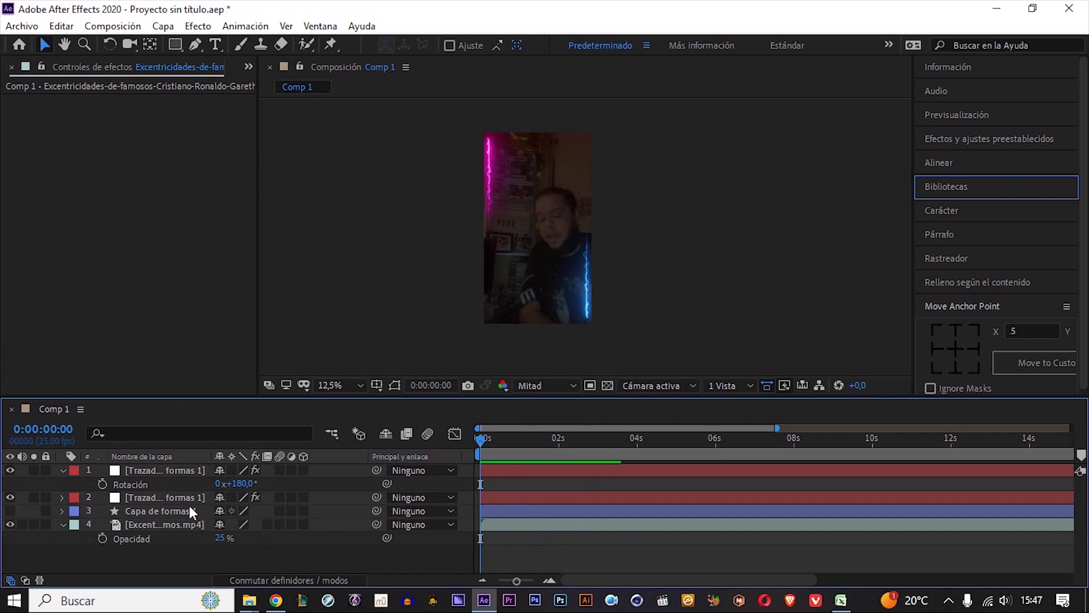
# Set the magenta line's Saber Glow Intensity to 100%.
pyautogui.click(181, 472)
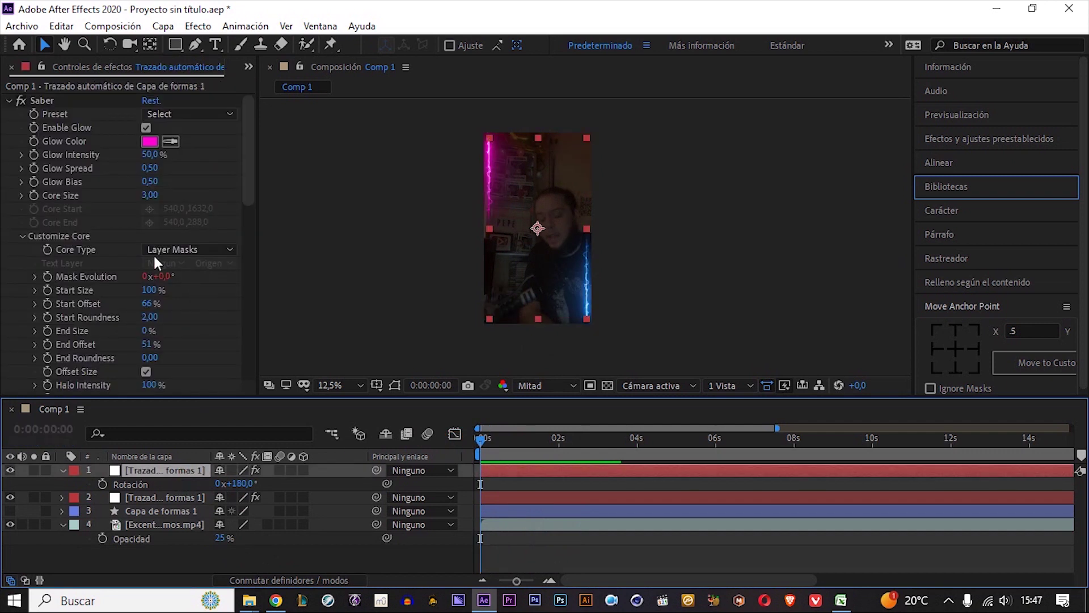
pyautogui.click(151, 155)
pyautogui.write('100')
pyautogui.press('Return')
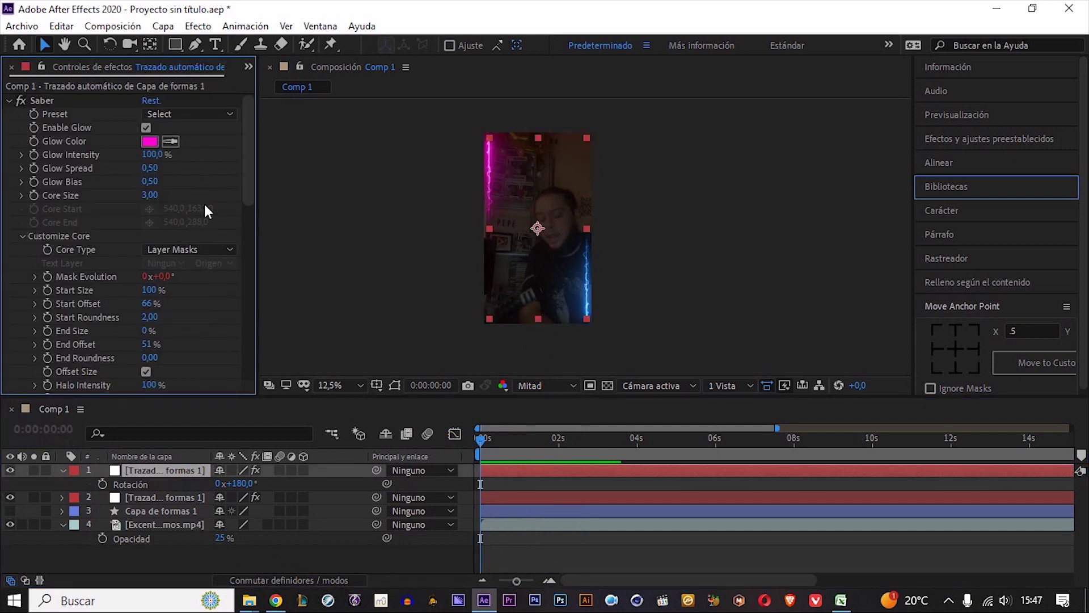
# Set the blue line's Saber Glow Intensity to 100%.
pyautogui.click(155, 498)
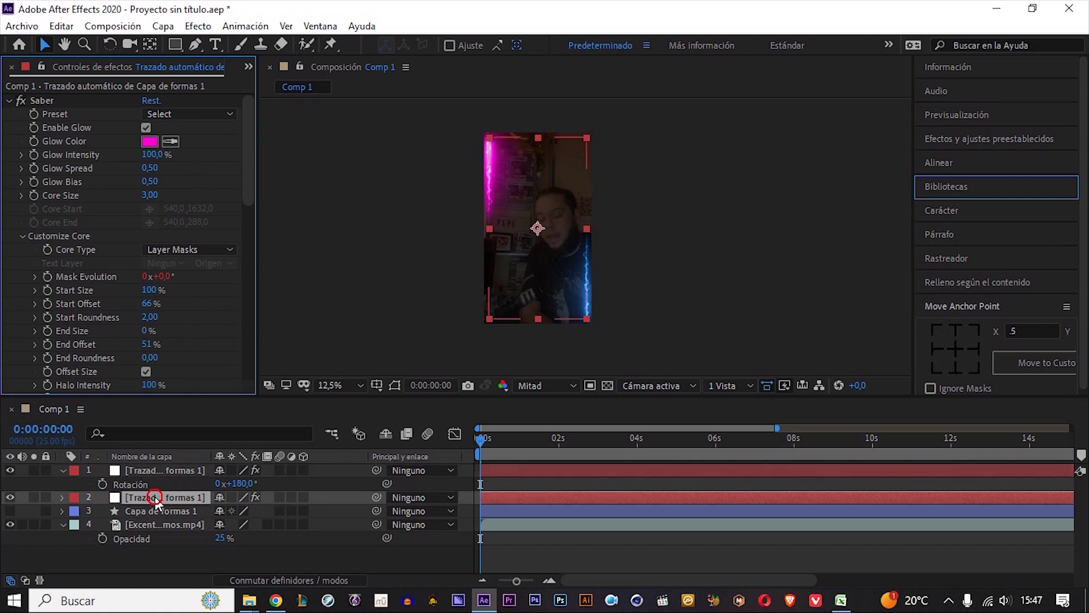
pyautogui.click(150, 157)
pyautogui.write('100')
pyautogui.press('Return')
# Play back the brighter magenta and blue lines over the darkened footage, and deselect the layer.
pyautogui.press('space')
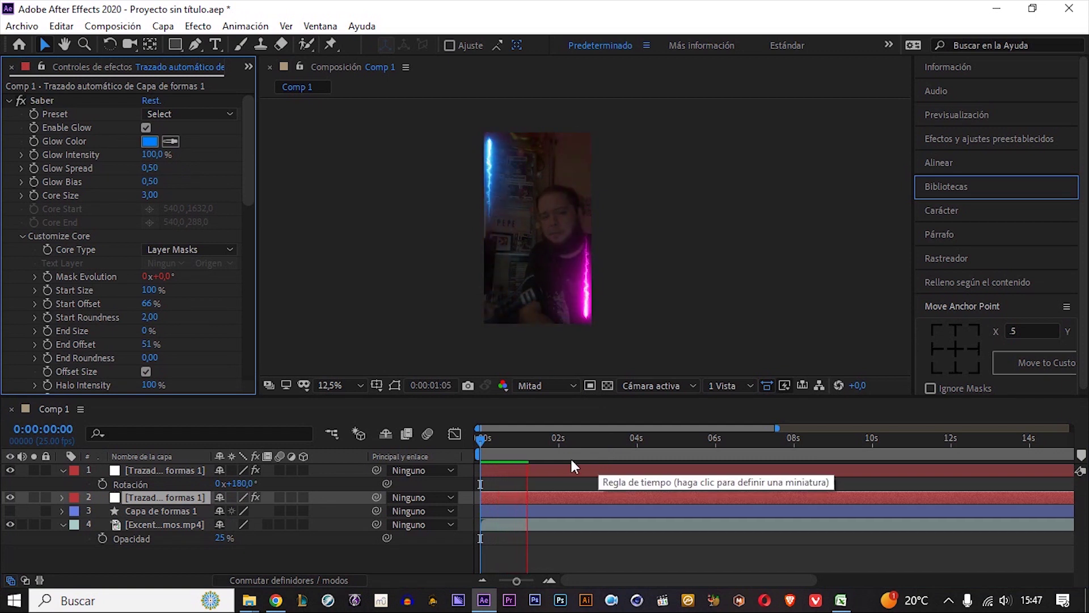
pyautogui.press('space')
pyautogui.press('space')
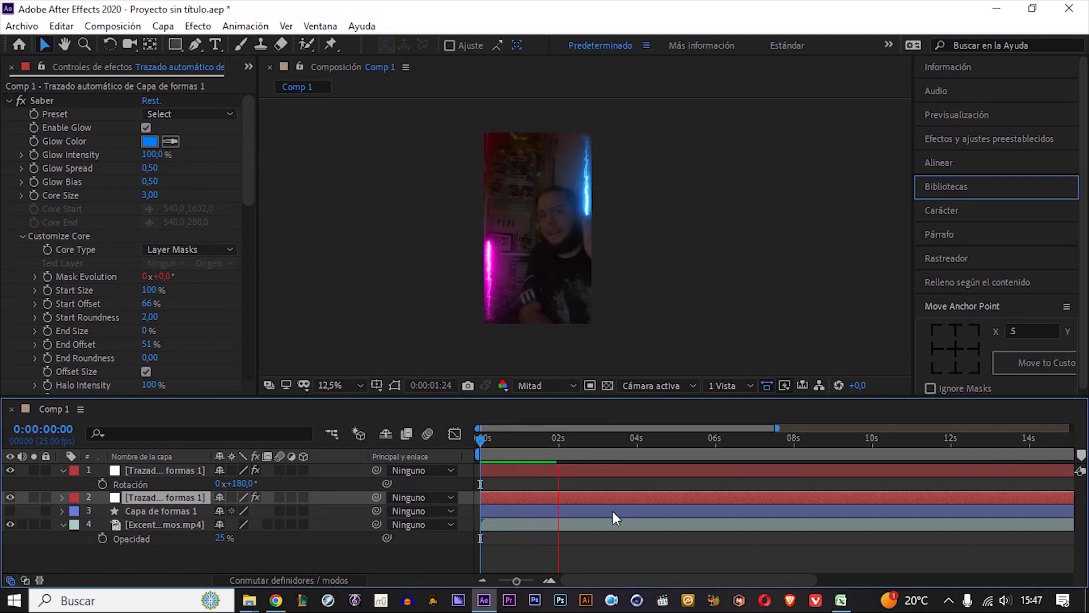
pyautogui.press('space')
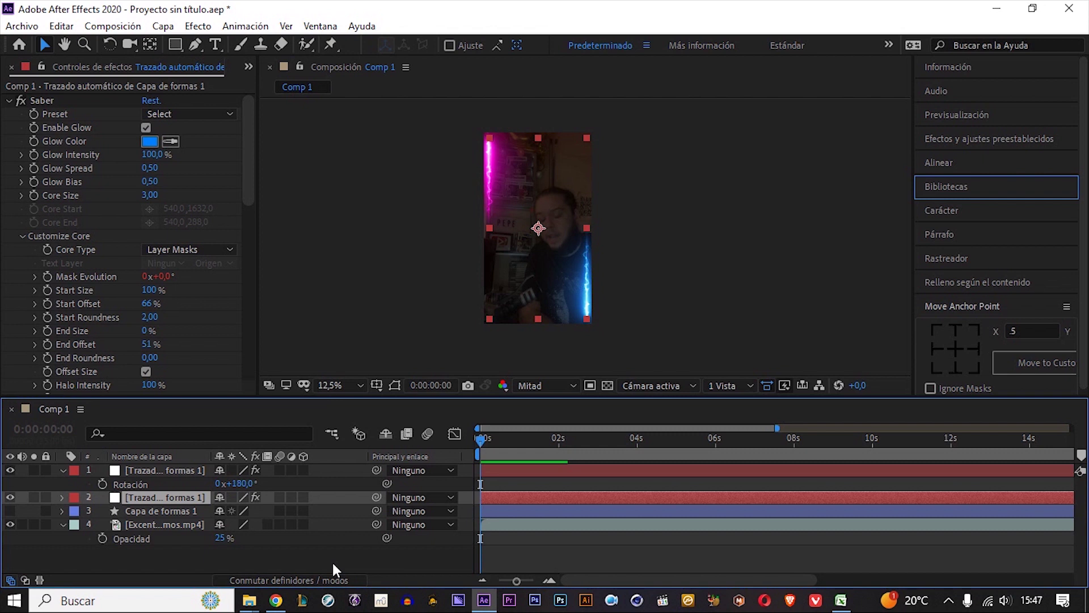
pyautogui.click(333, 564)
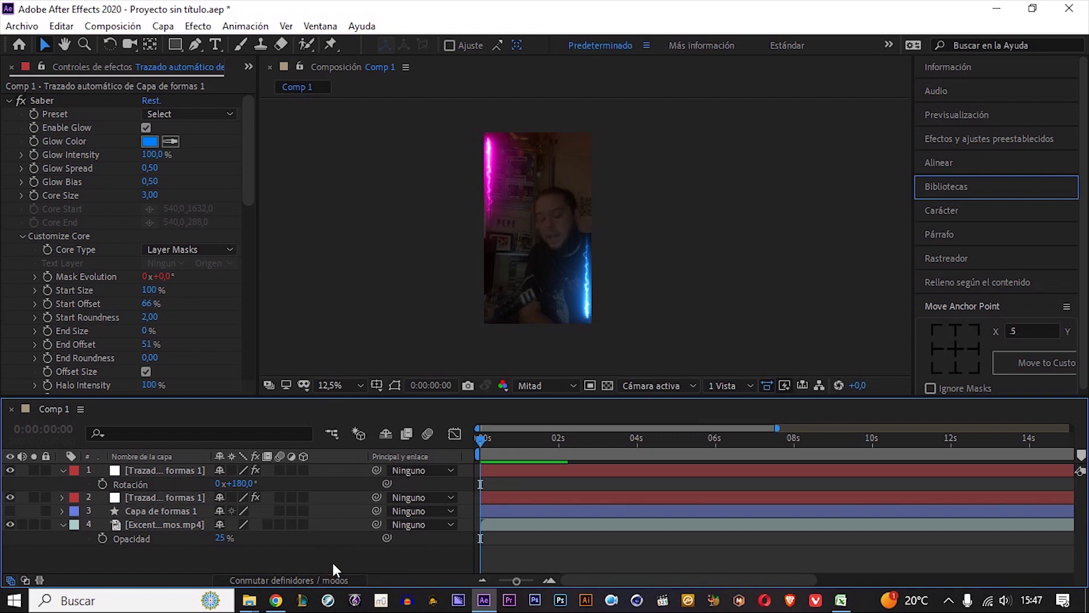